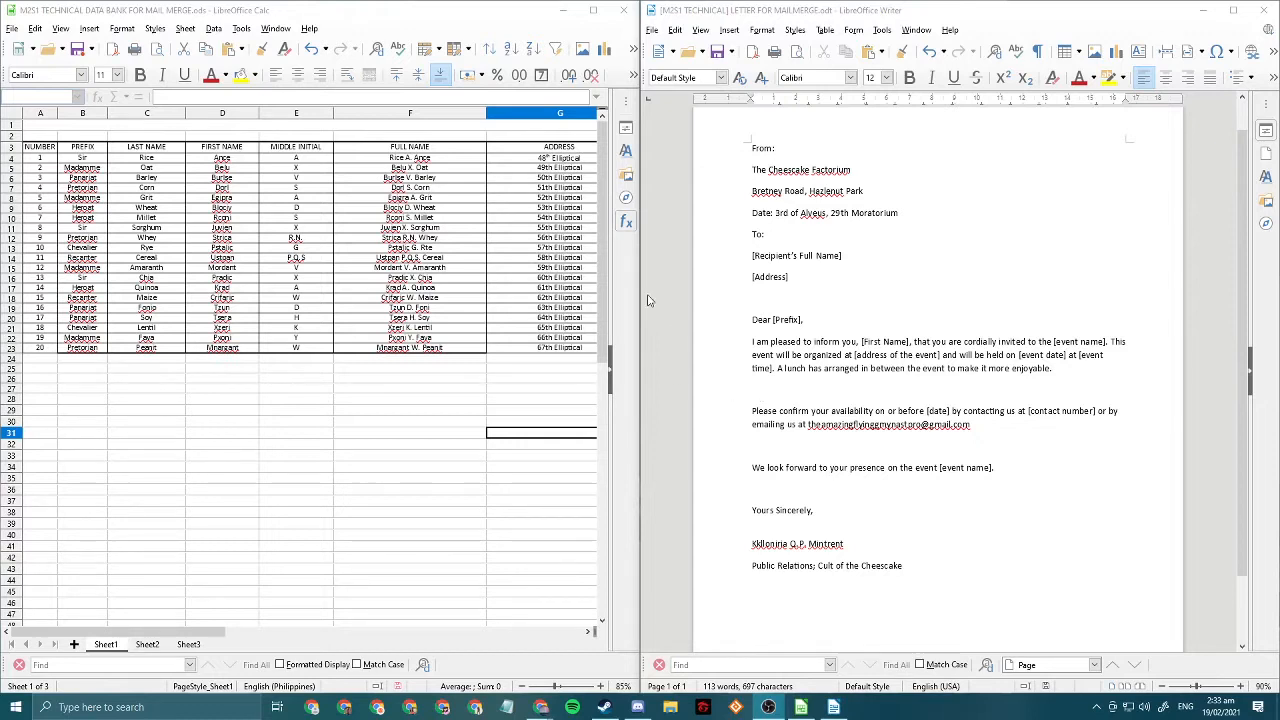
- Review the sender organisation, signatory and position lines in the invitation letter
{"action": "left_click_drag", "start_coordinate": [753, 170], "coordinate": [867, 174]}
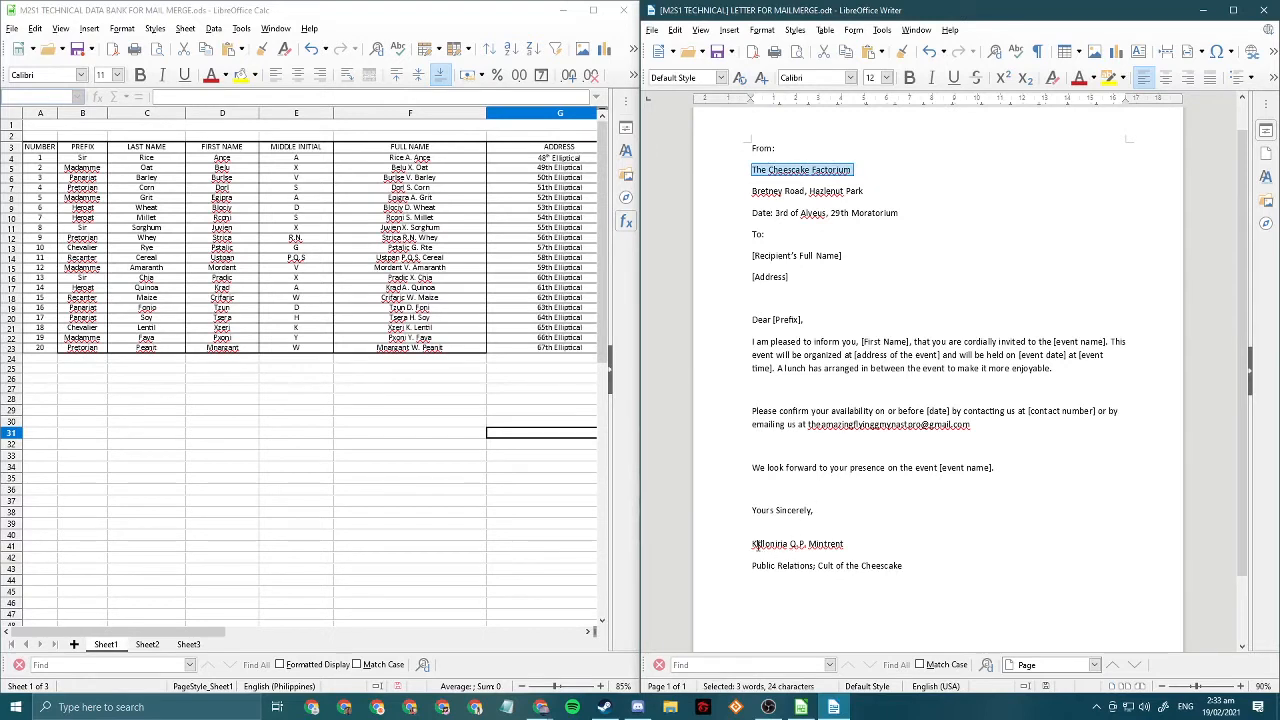
{"action": "left_click_drag", "start_coordinate": [755, 544], "coordinate": [843, 546]}
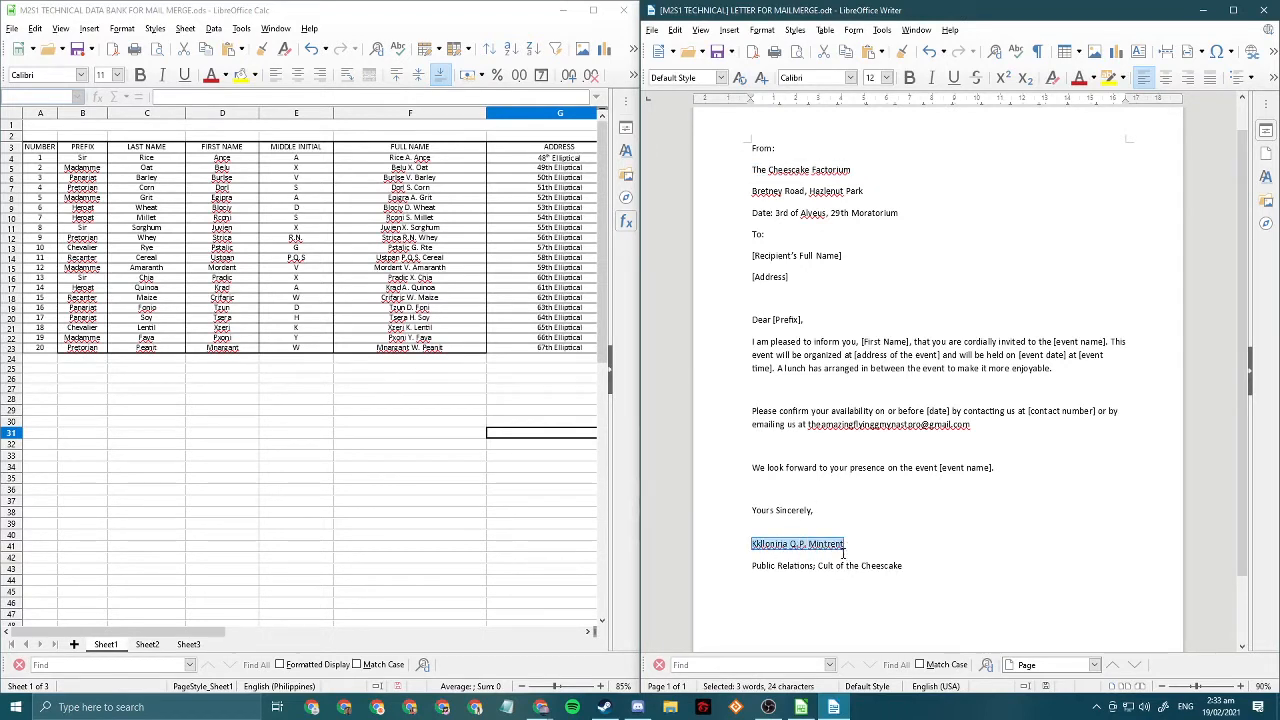
{"action": "left_click_drag", "start_coordinate": [752, 566], "coordinate": [905, 569]}
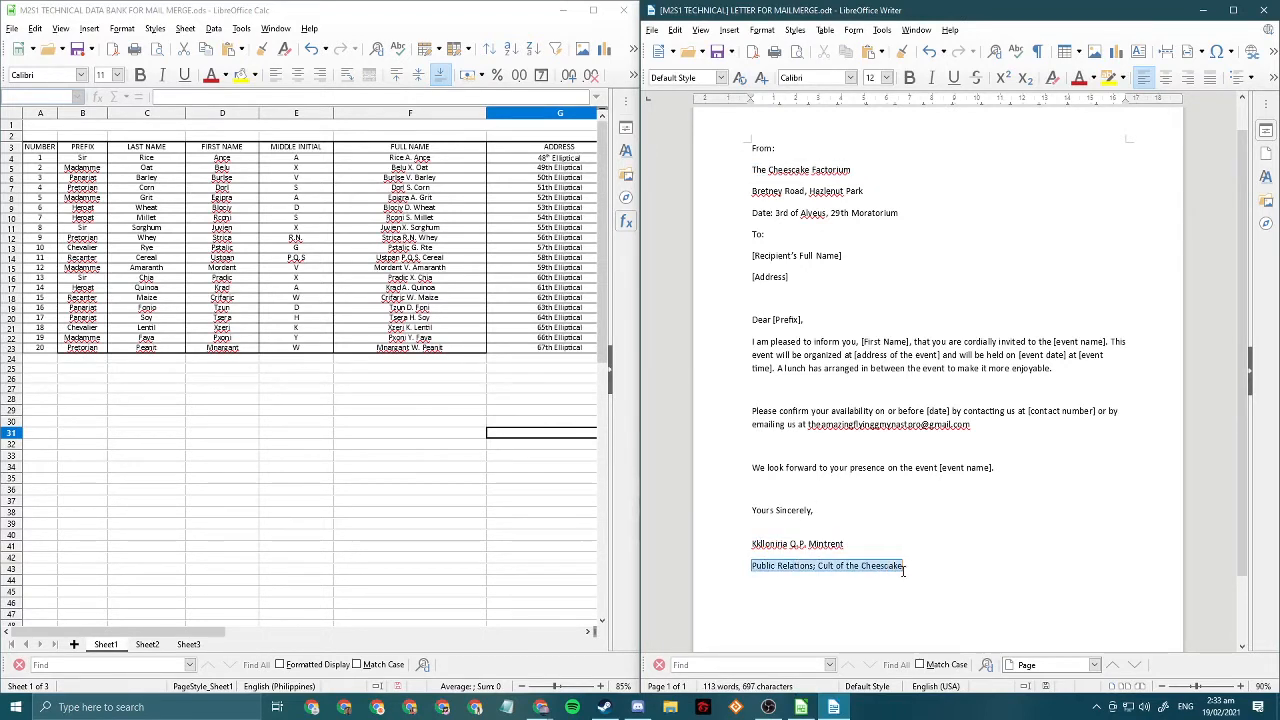
{"action": "left_click", "coordinate": [924, 570]}
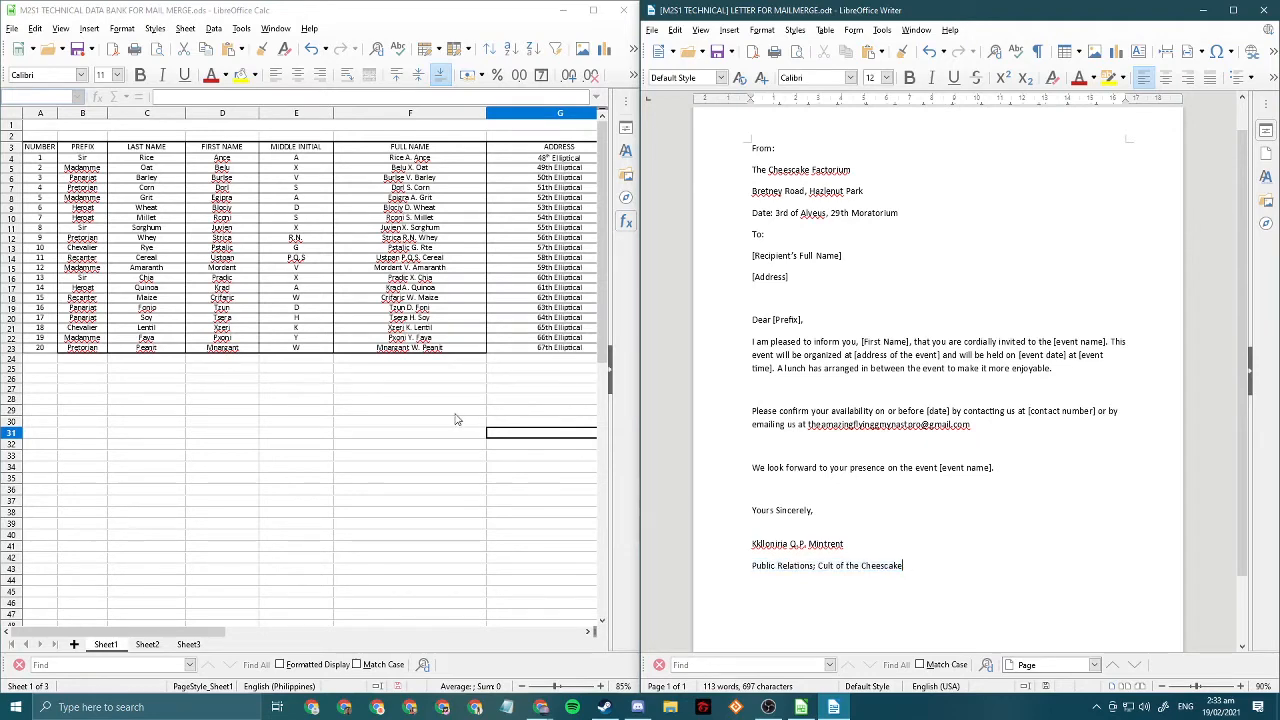
- Examine the ADDRESS, EVENT'S NAME, EVENT'S ADDRESS and EVENT'S DATE columns of the recipient spreadsheet
{"action": "left_click", "coordinate": [309, 321]}
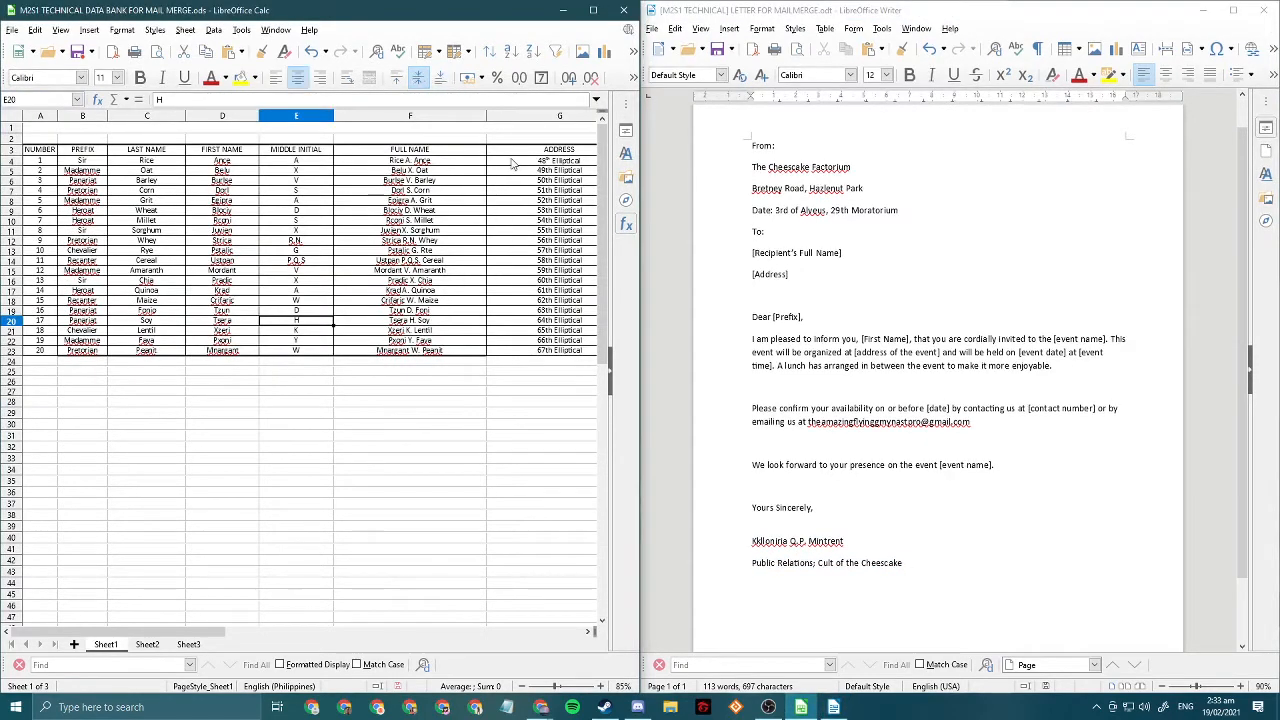
{"action": "left_click_drag", "start_coordinate": [512, 162], "coordinate": [511, 354]}
{"action": "scroll", "coordinate": [511, 354], "scroll_direction": "right", "scroll_amount": 3}
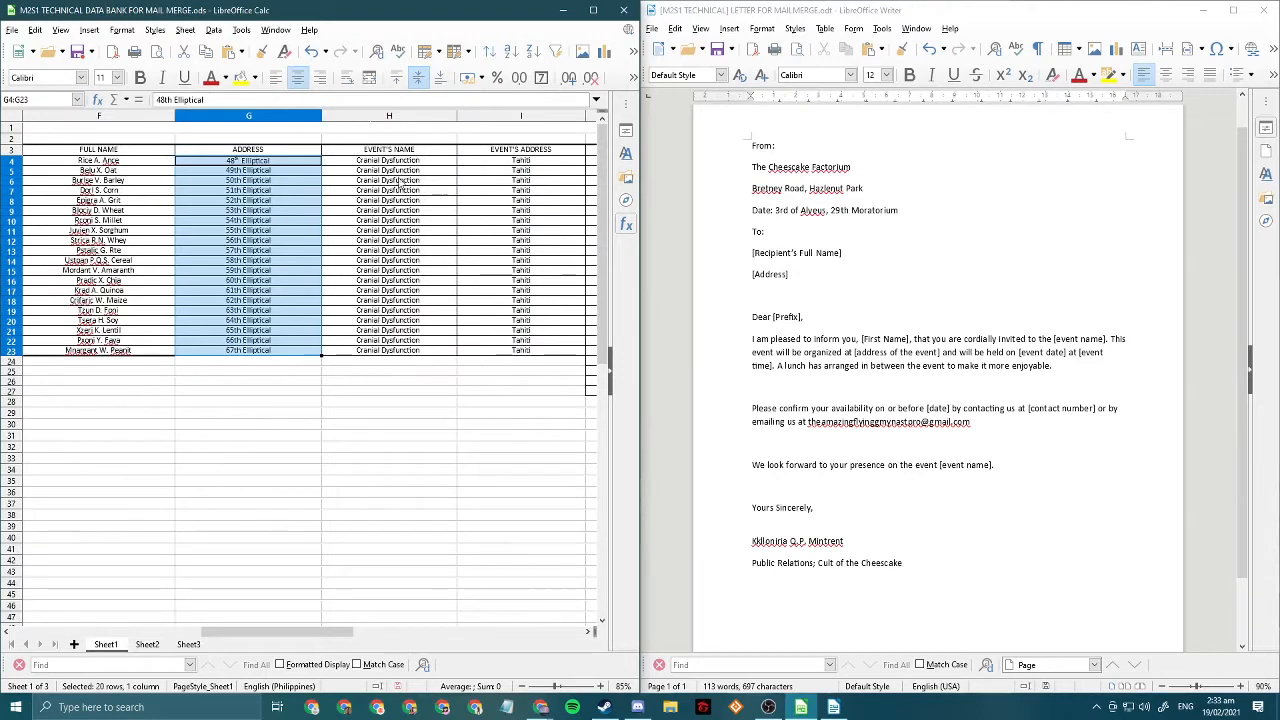
{"action": "left_click_drag", "start_coordinate": [403, 152], "coordinate": [421, 354]}
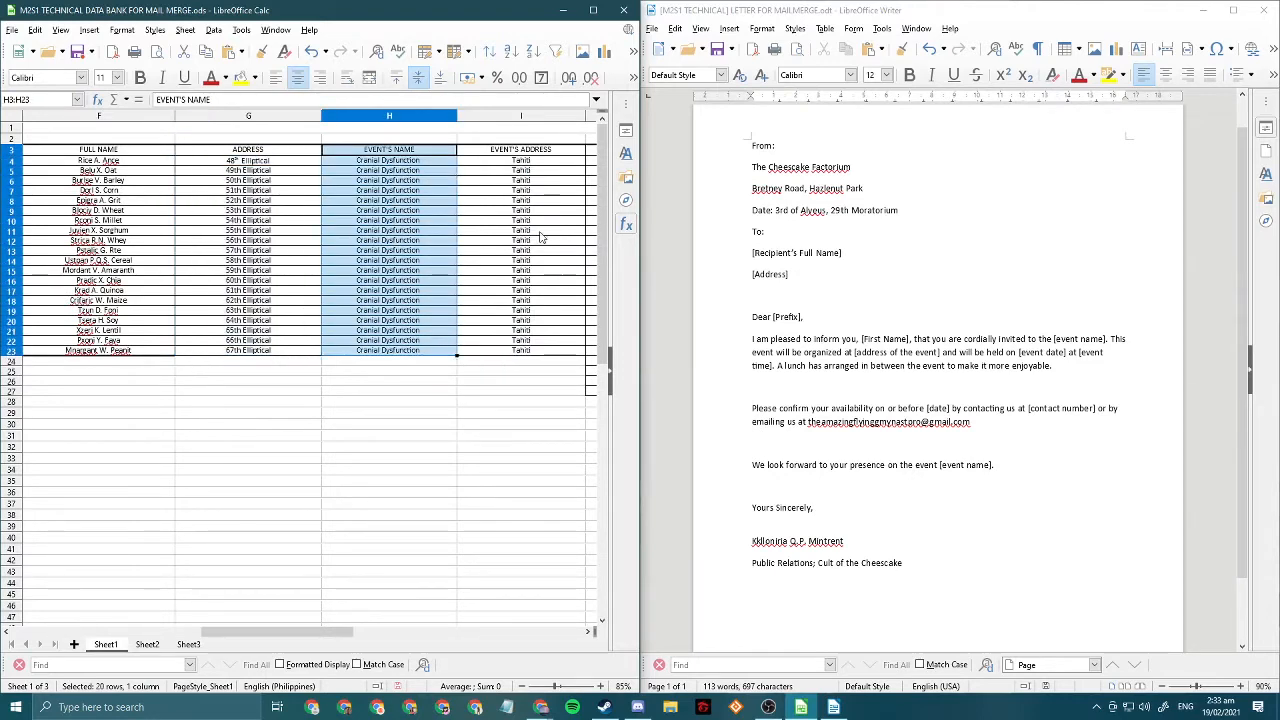
{"action": "left_click_drag", "start_coordinate": [548, 162], "coordinate": [550, 354]}
{"action": "scroll", "coordinate": [550, 352], "scroll_direction": "right", "scroll_amount": 3}
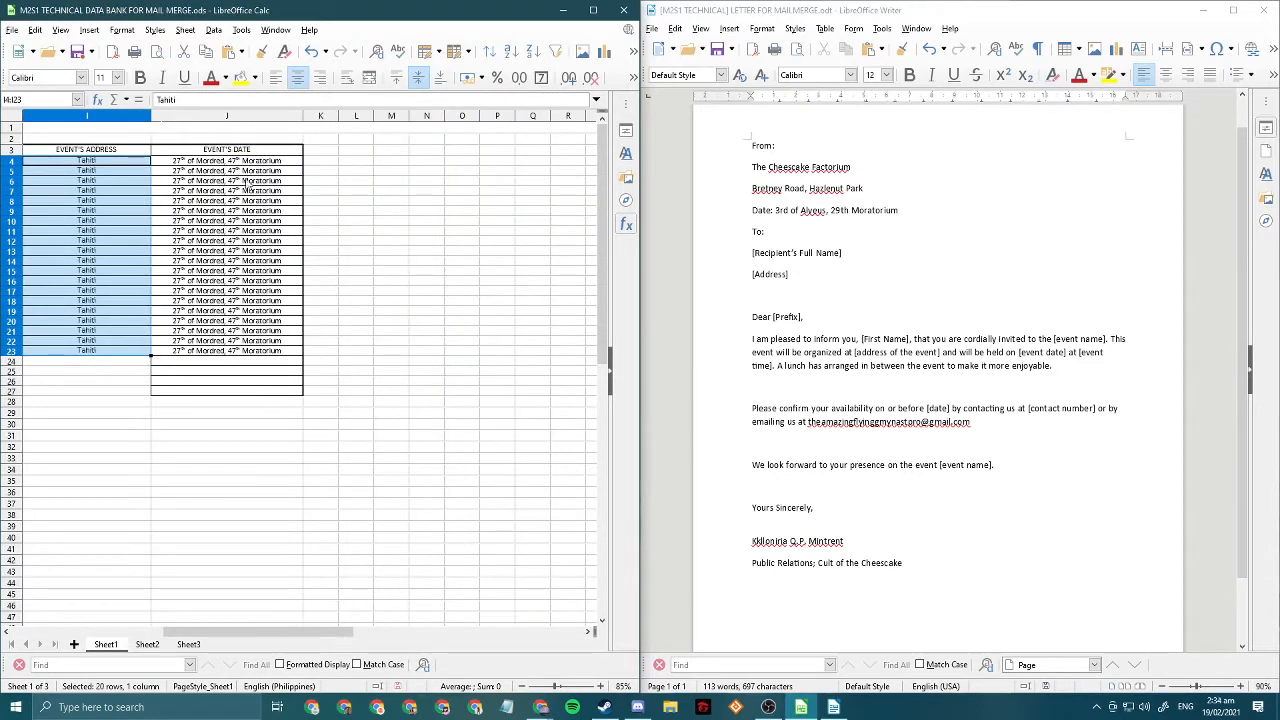
{"action": "left_click_drag", "start_coordinate": [235, 162], "coordinate": [254, 355]}
{"action": "scroll", "coordinate": [254, 355], "scroll_direction": "left", "scroll_amount": 3}
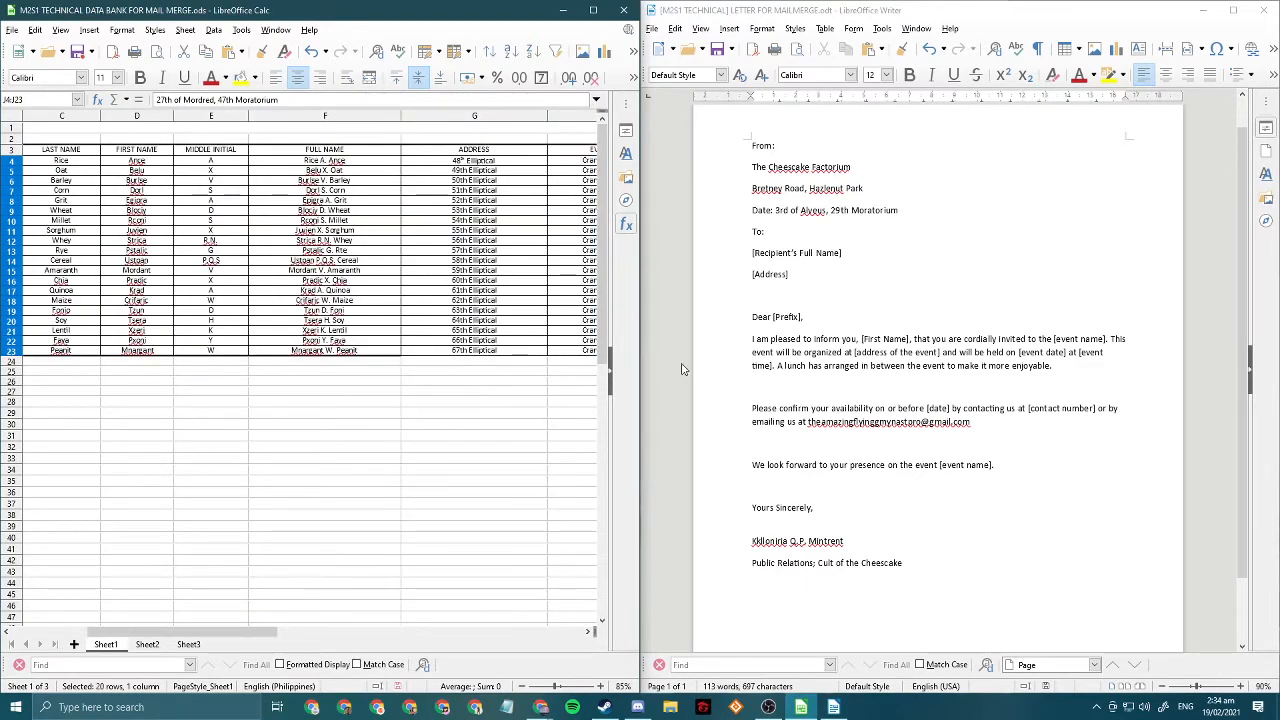
{"action": "left_click", "coordinate": [168, 284]}
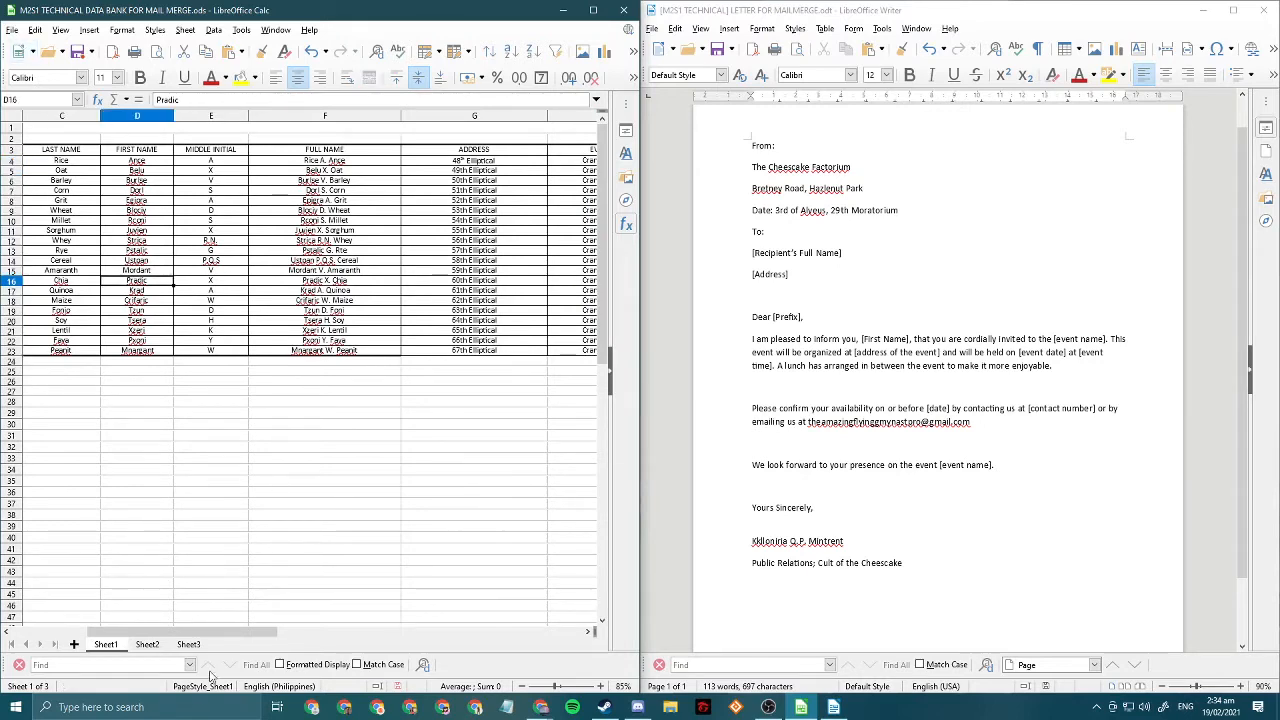
- Launch LibreOffice Base and choose to connect to an existing database of type Spreadsheet
{"action": "left_click", "coordinate": [187, 707]}
{"action": "type", "text": "bas"}
{"action": "key", "text": "Escape"}
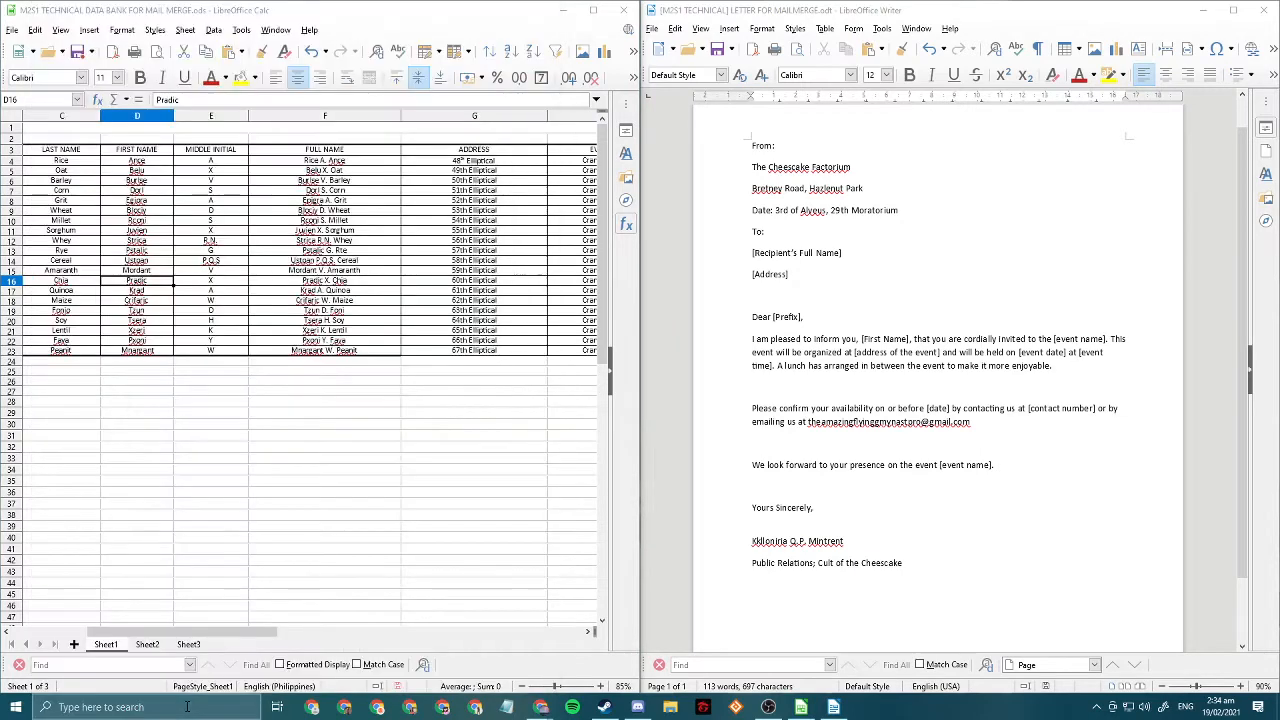
{"action": "left_click", "coordinate": [358, 338]}
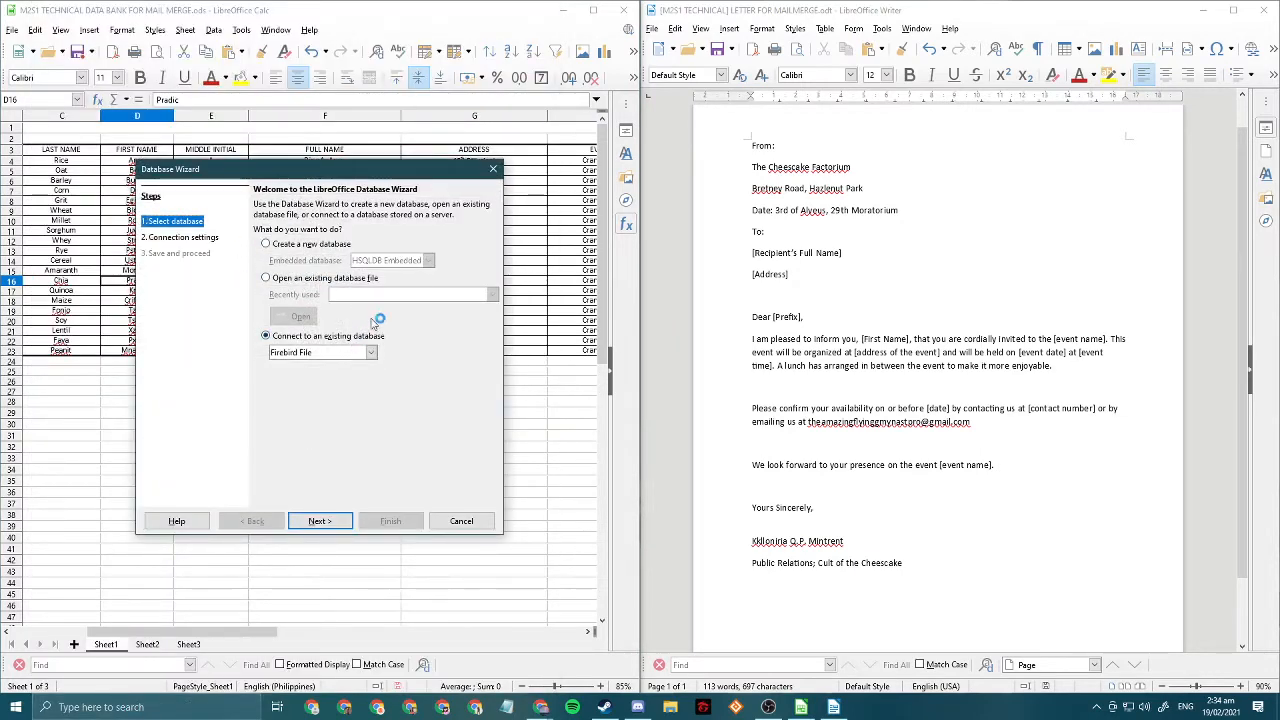
{"action": "left_click", "coordinate": [371, 352]}
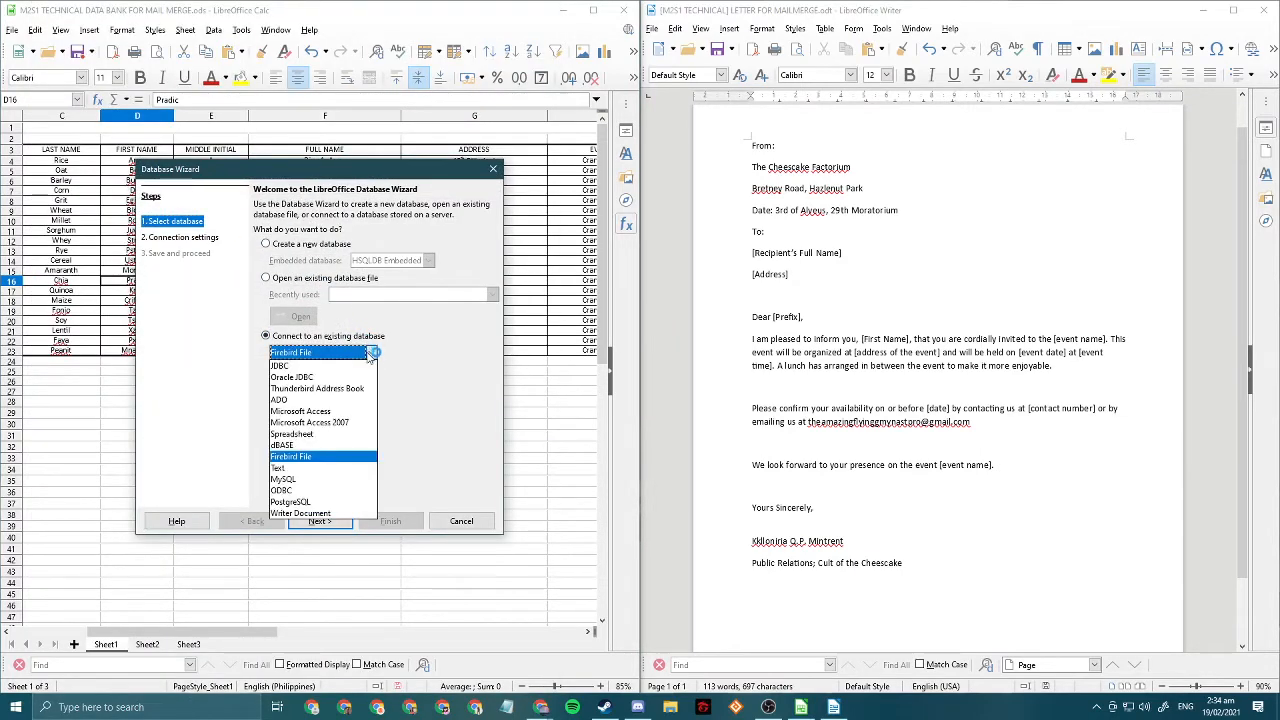
{"action": "left_click", "coordinate": [340, 434]}
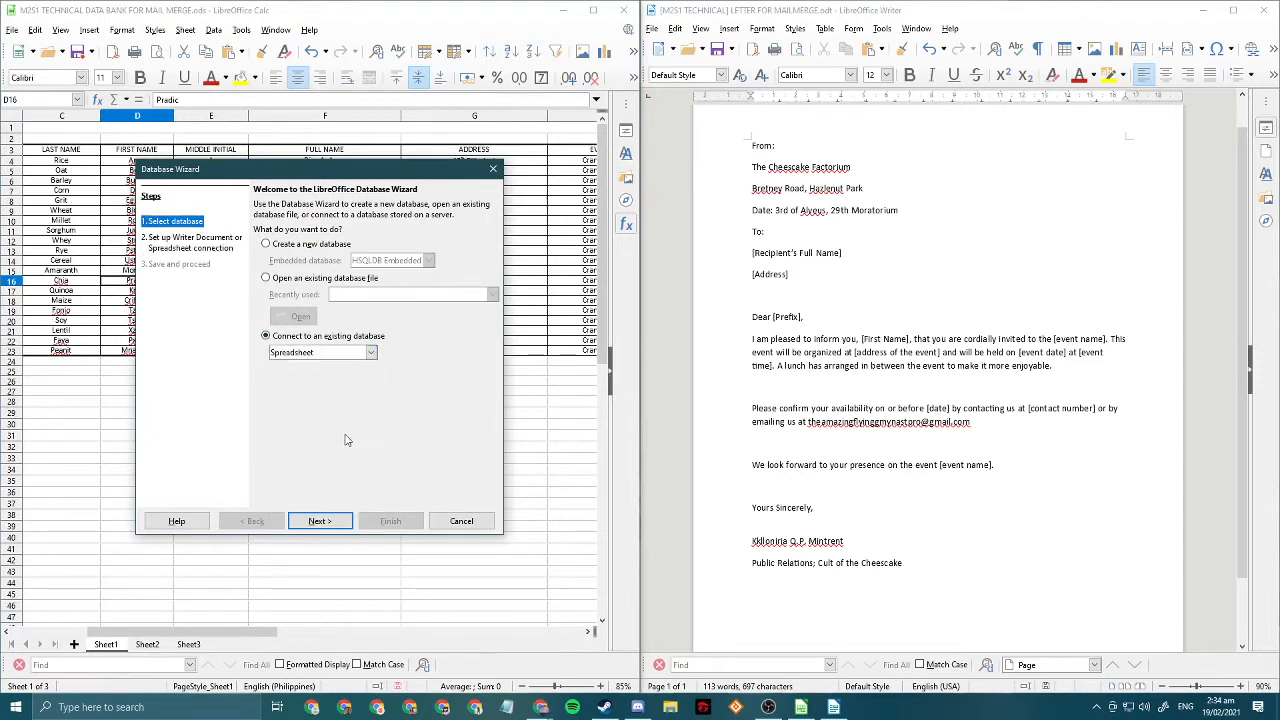
{"action": "left_click", "coordinate": [326, 519]}
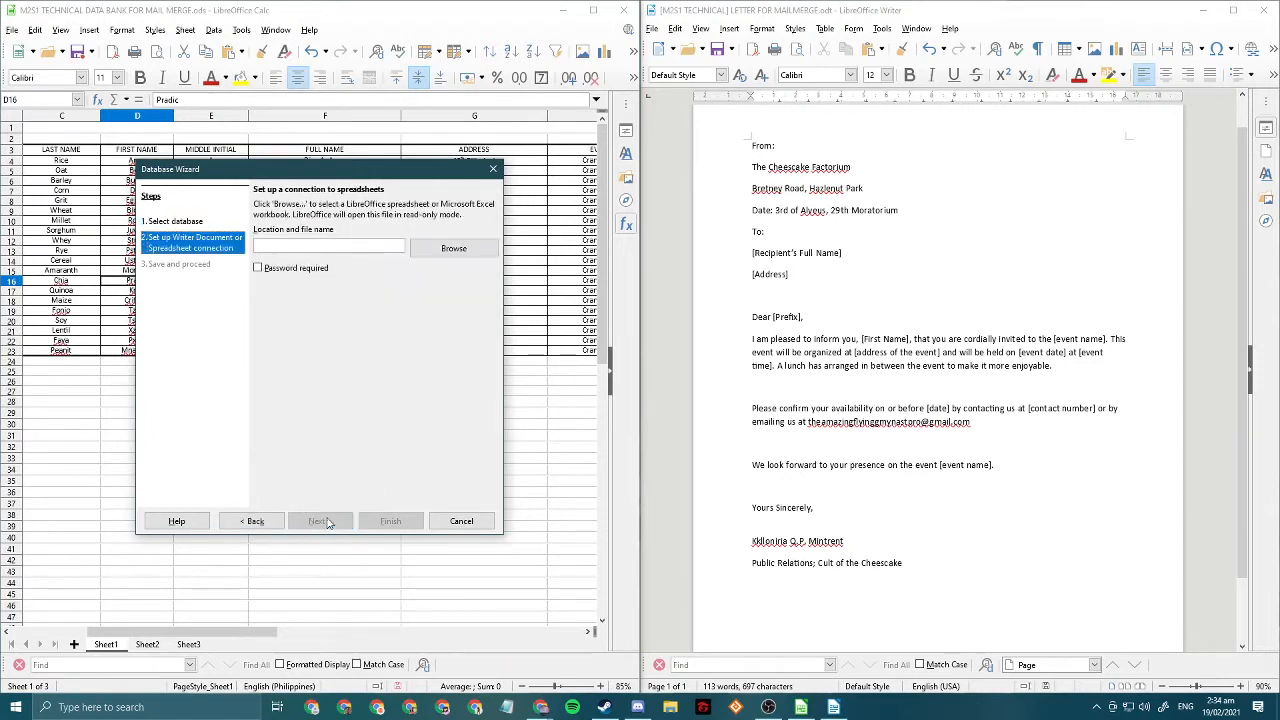
- Choose M2S1 TECHNICAL DATA BANK FOR MAIL MERGE.ods from the Downloads folder as the spreadsheet to connect
{"action": "left_click", "coordinate": [445, 249]}
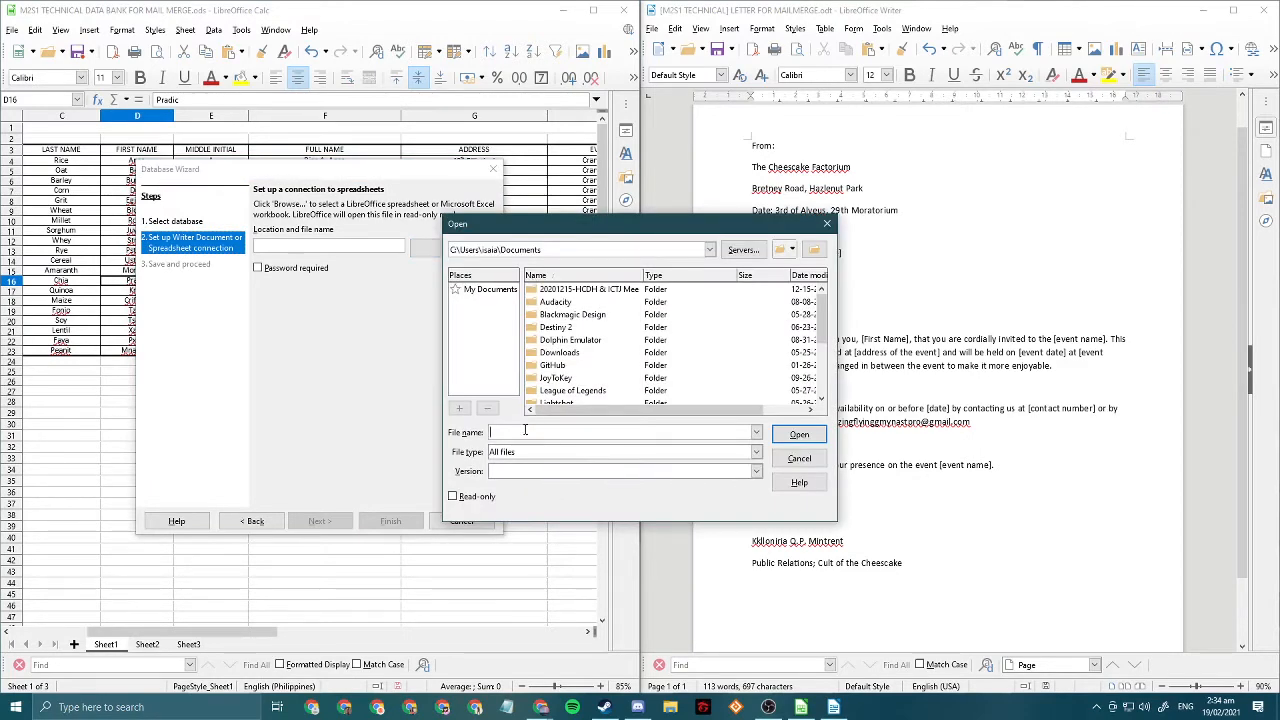
{"action": "type", "text": "M2S1"}
{"action": "scroll", "coordinate": [614, 385], "scroll_direction": "down", "scroll_amount": 2}
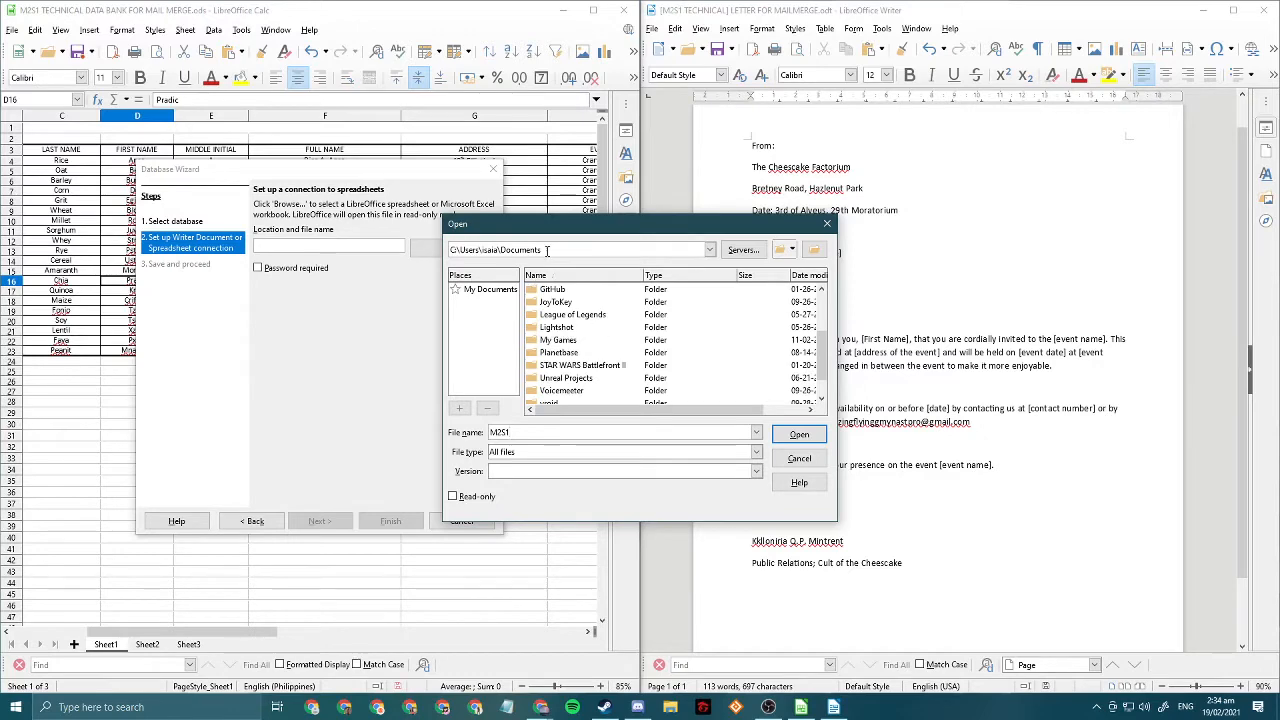
{"action": "left_click", "coordinate": [690, 250]}
{"action": "left_click", "coordinate": [710, 251]}
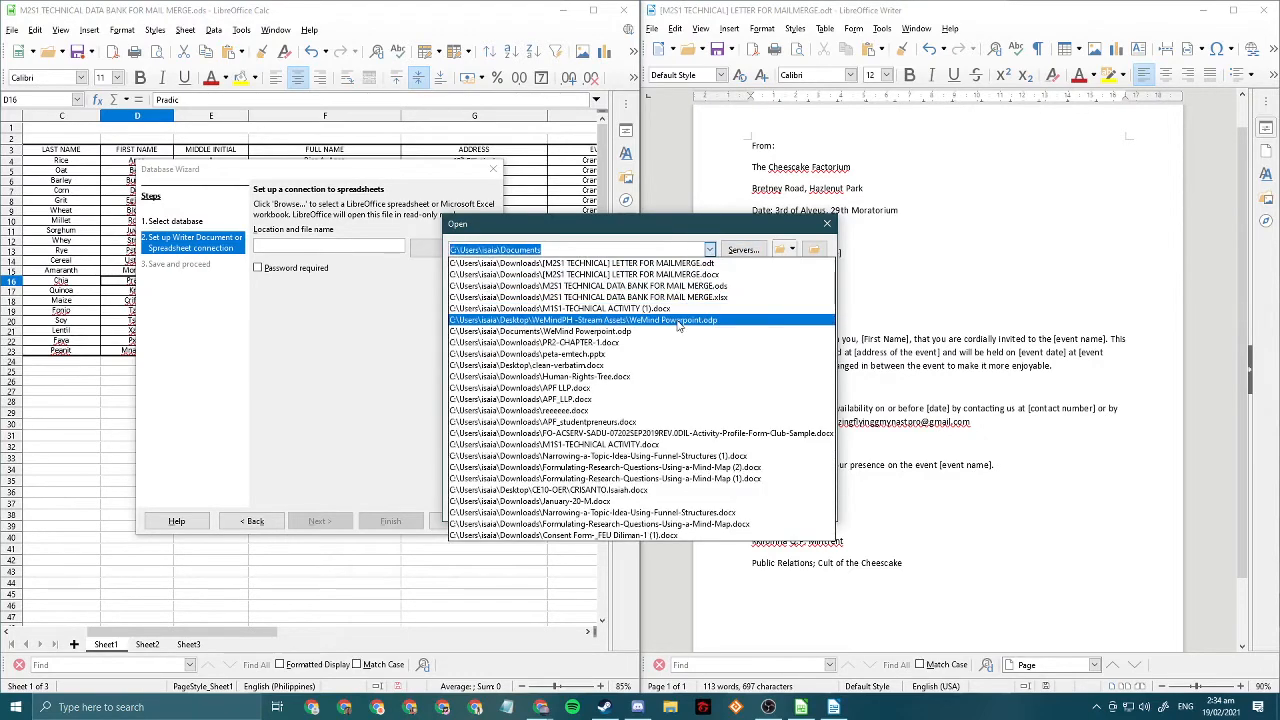
{"action": "left_click", "coordinate": [757, 287]}
{"action": "key", "text": "Return"}
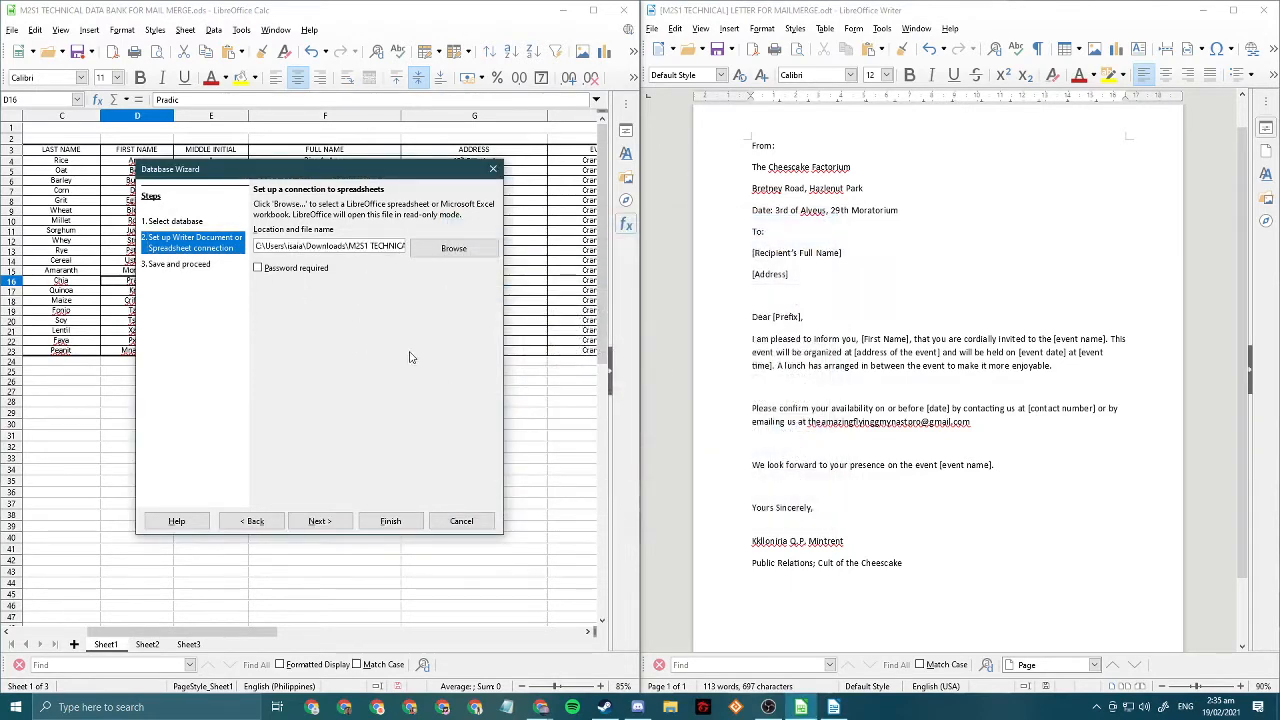
- Finish the database setup and save the database as CHEESCAKE DATABASE
{"action": "left_click", "coordinate": [390, 521]}
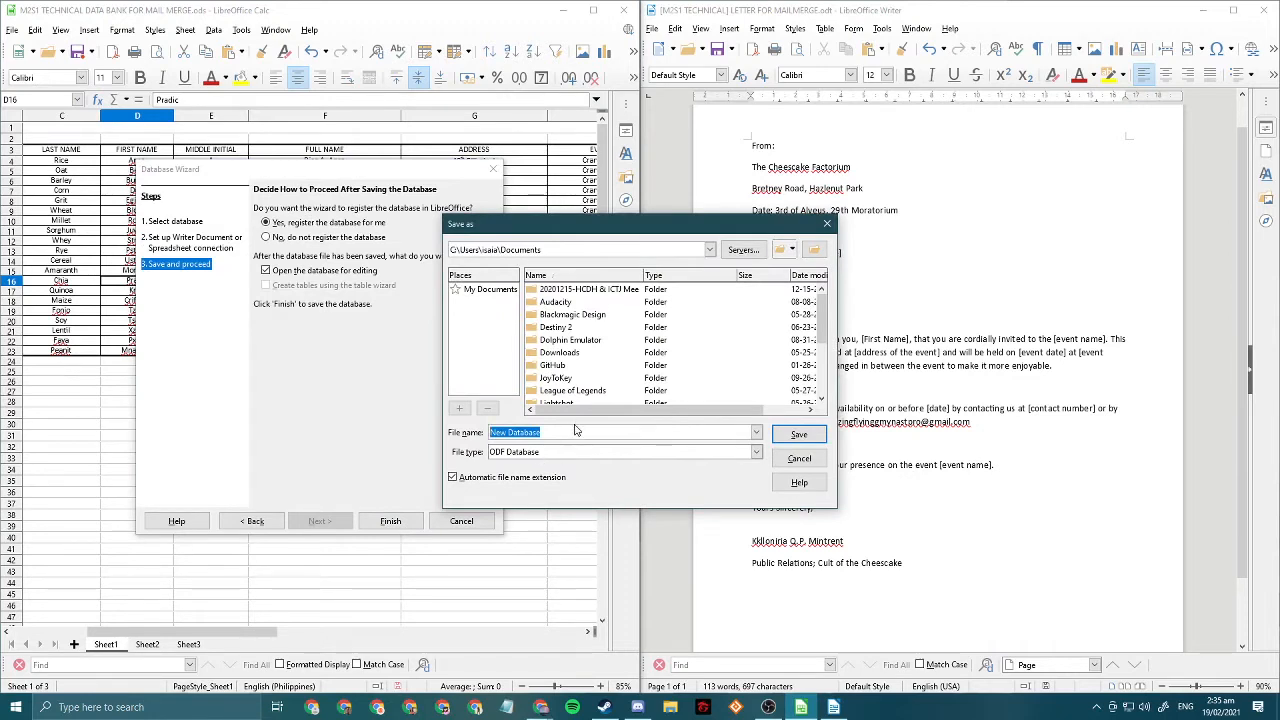
{"action": "type", "text": "CHEESCAKE DATABASE"}
{"action": "left_click", "coordinate": [790, 437]}
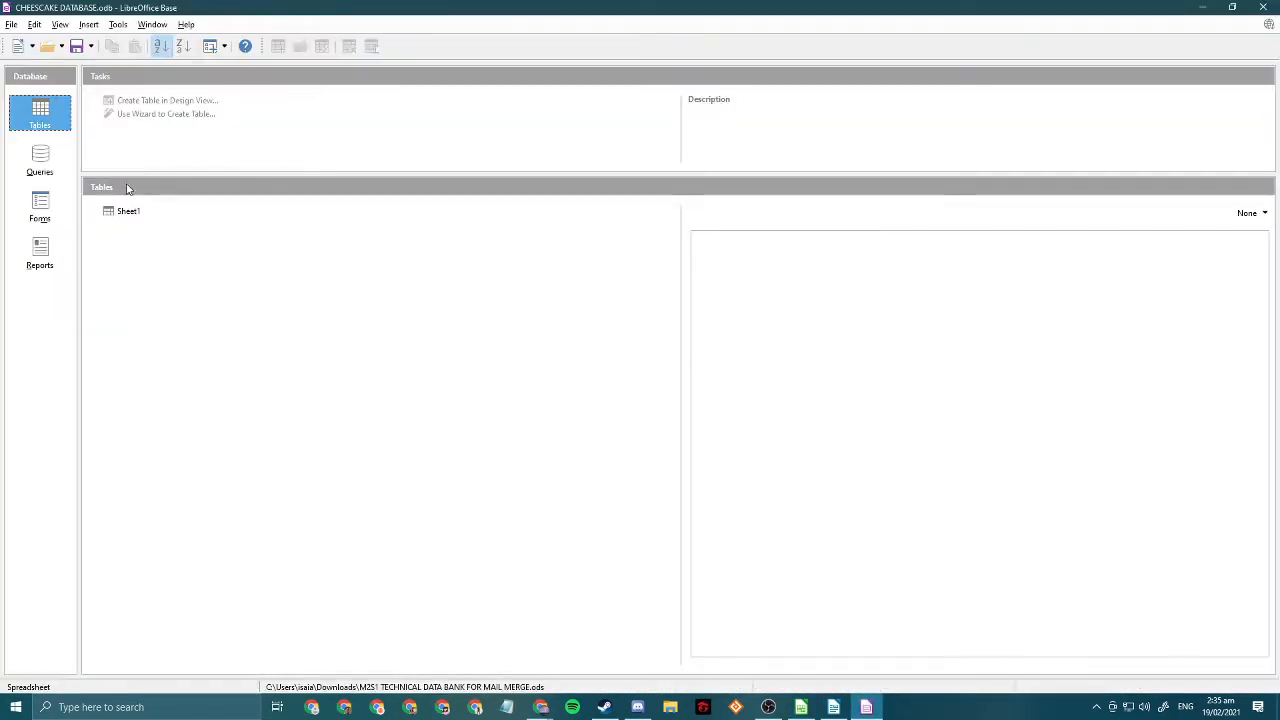
- Open the Sheet1 table to check its records, and minimize both database windows
{"action": "double_click", "coordinate": [122, 213]}
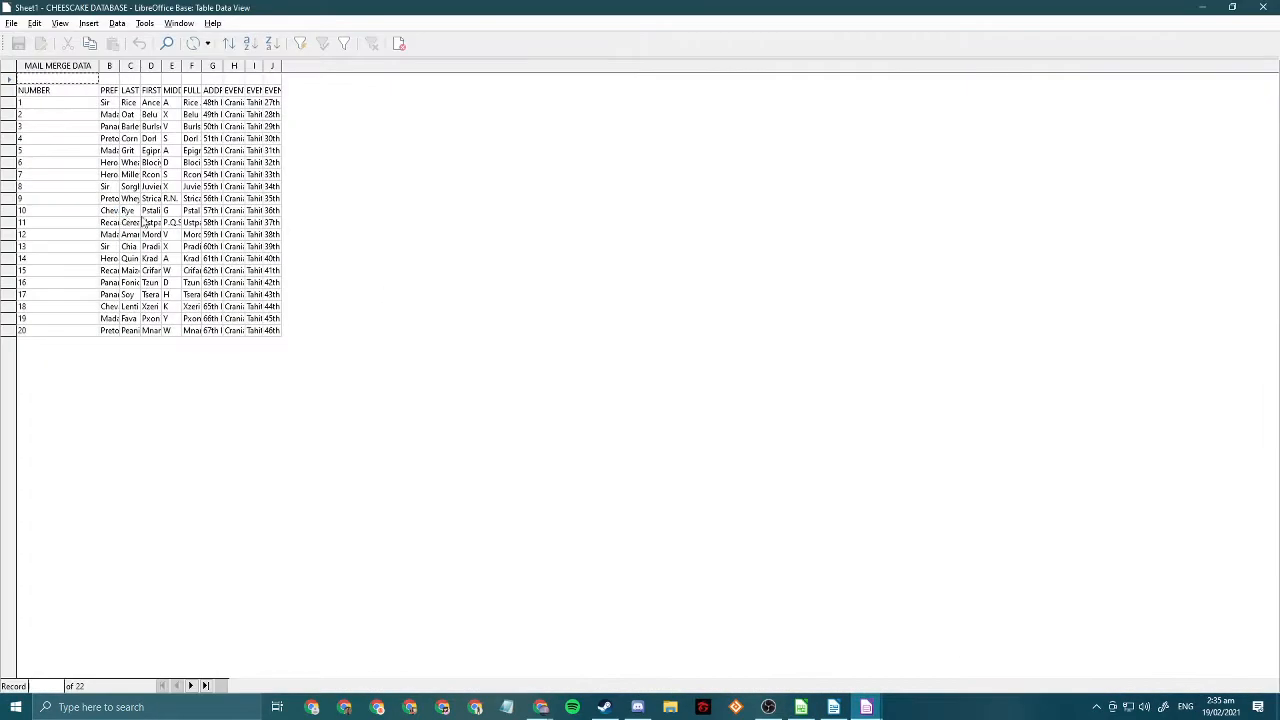
{"action": "left_click", "coordinate": [94, 96]}
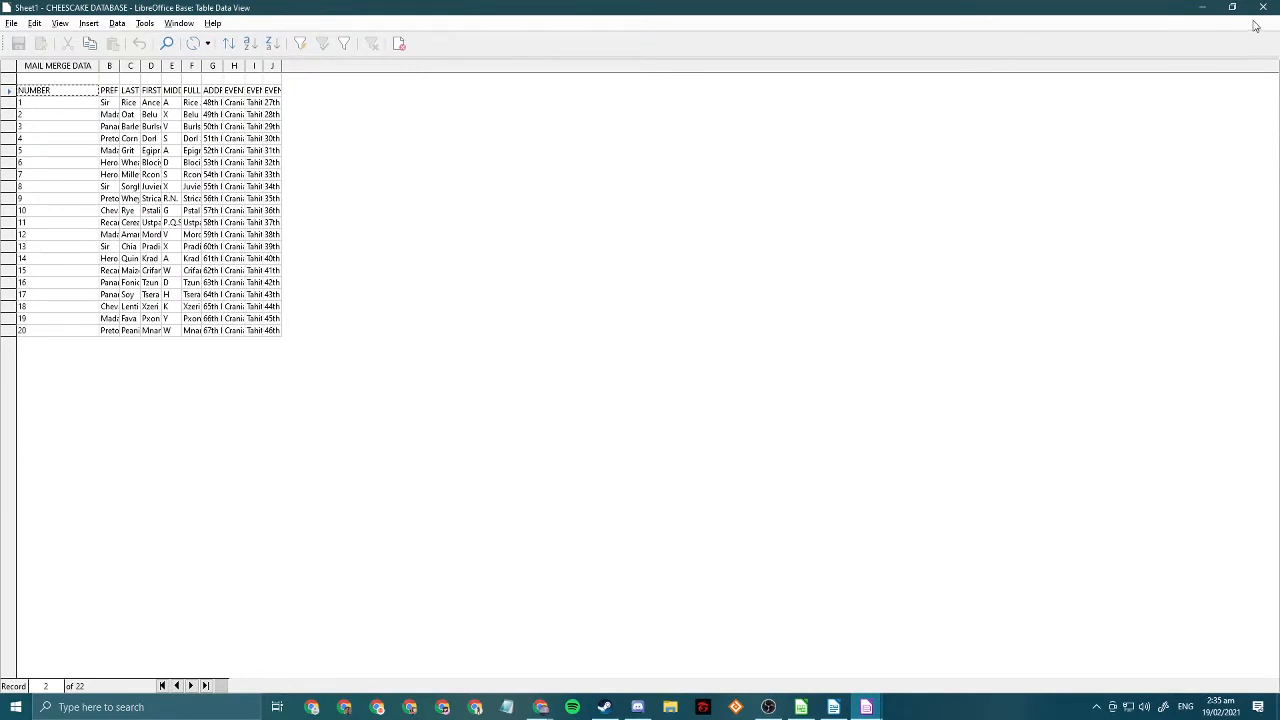
{"action": "key", "text": "alt+Tab"}
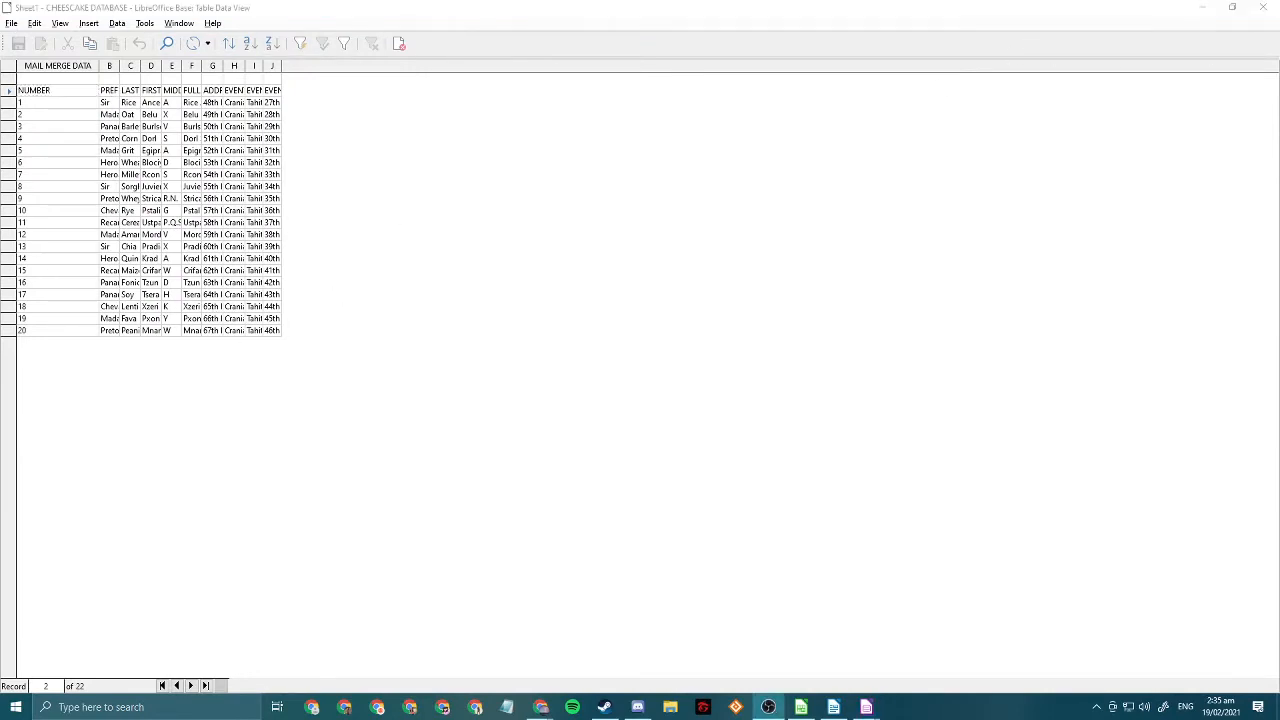
{"action": "left_click", "coordinate": [700, 230]}
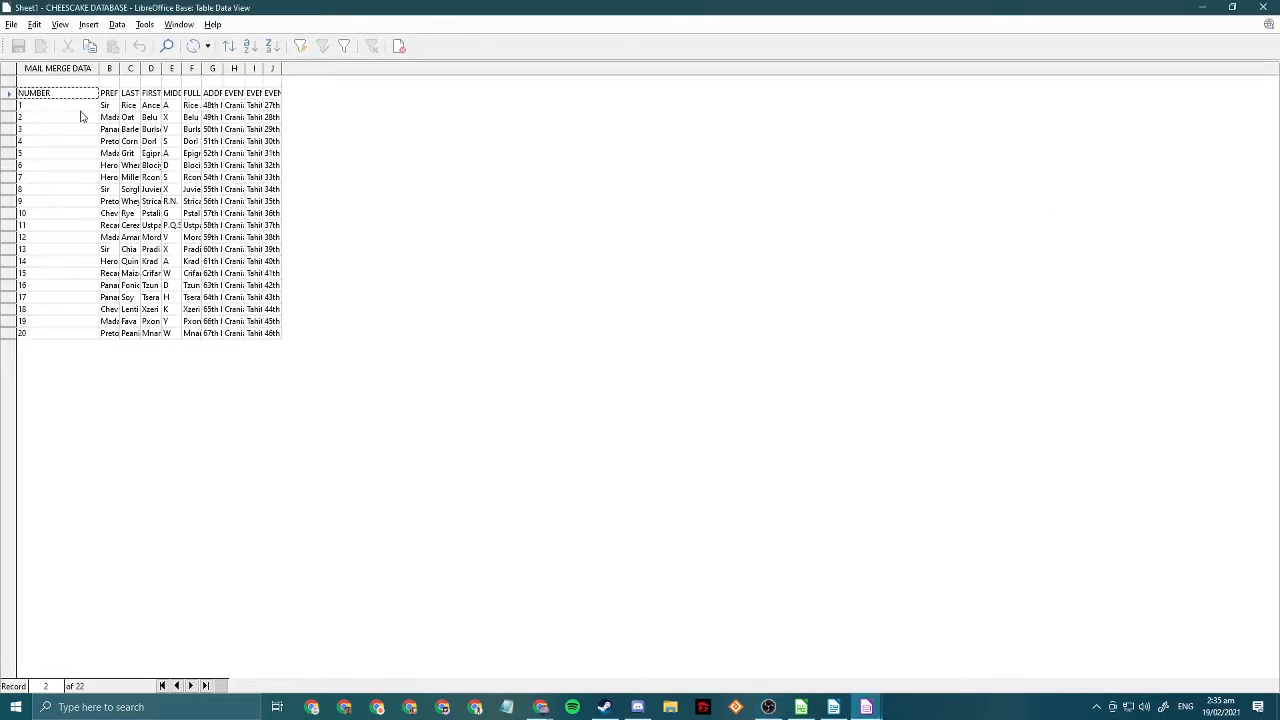
{"action": "left_click", "coordinate": [1202, 8]}
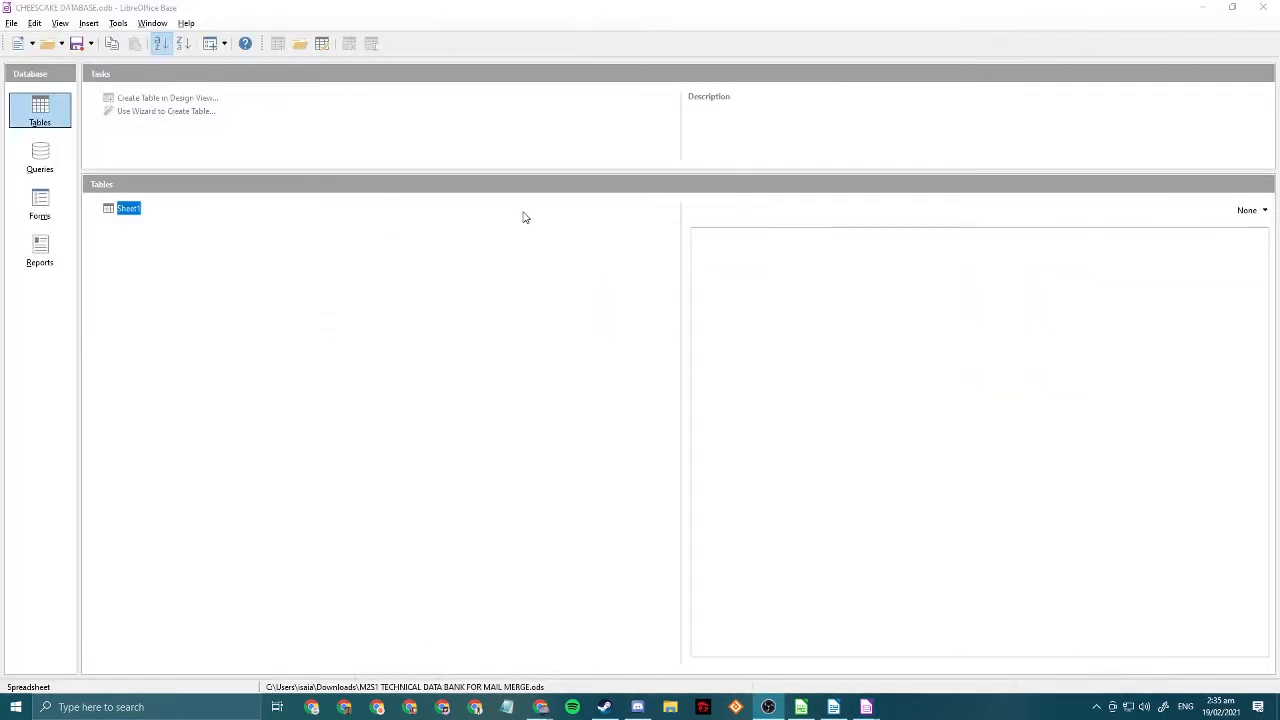
{"action": "left_click", "coordinate": [1190, 8]}
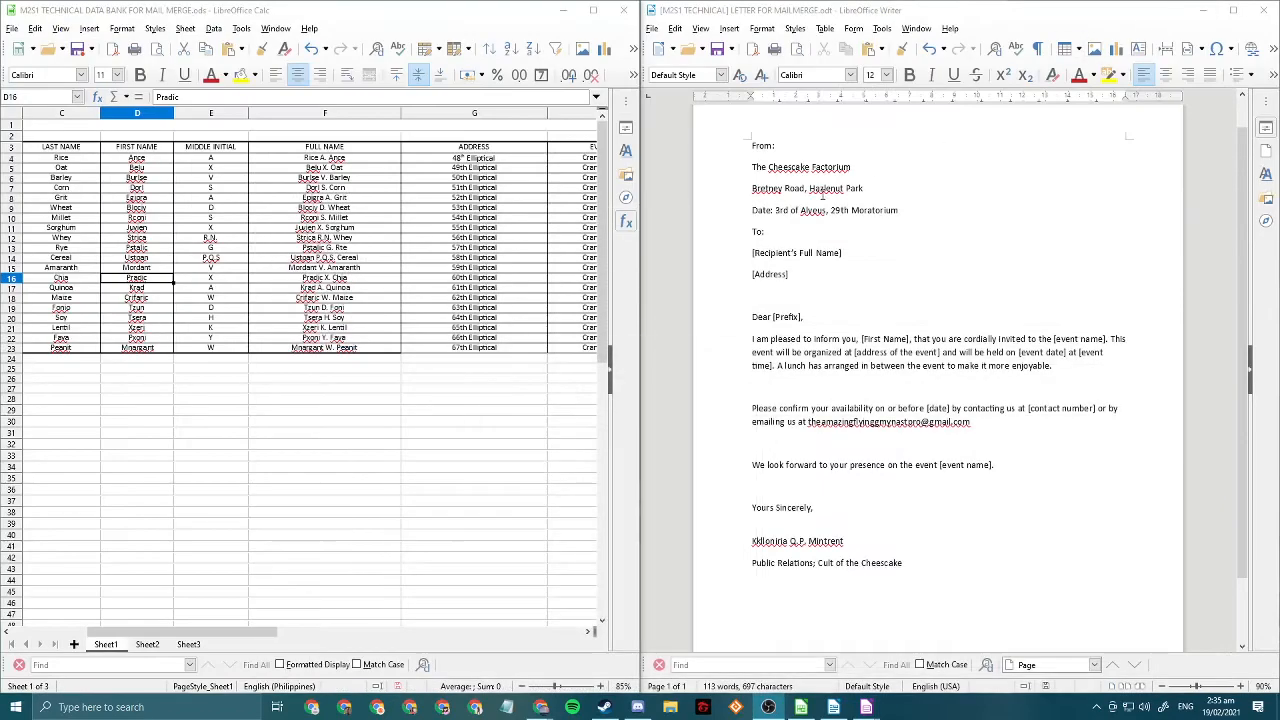
- Maximize the letter in LibreOffice Writer, show its data sources and display the Sheet1 table of CHEESCAKE DATABASE
{"action": "left_click", "coordinate": [1233, 10]}
{"action": "left_click", "coordinate": [60, 24]}
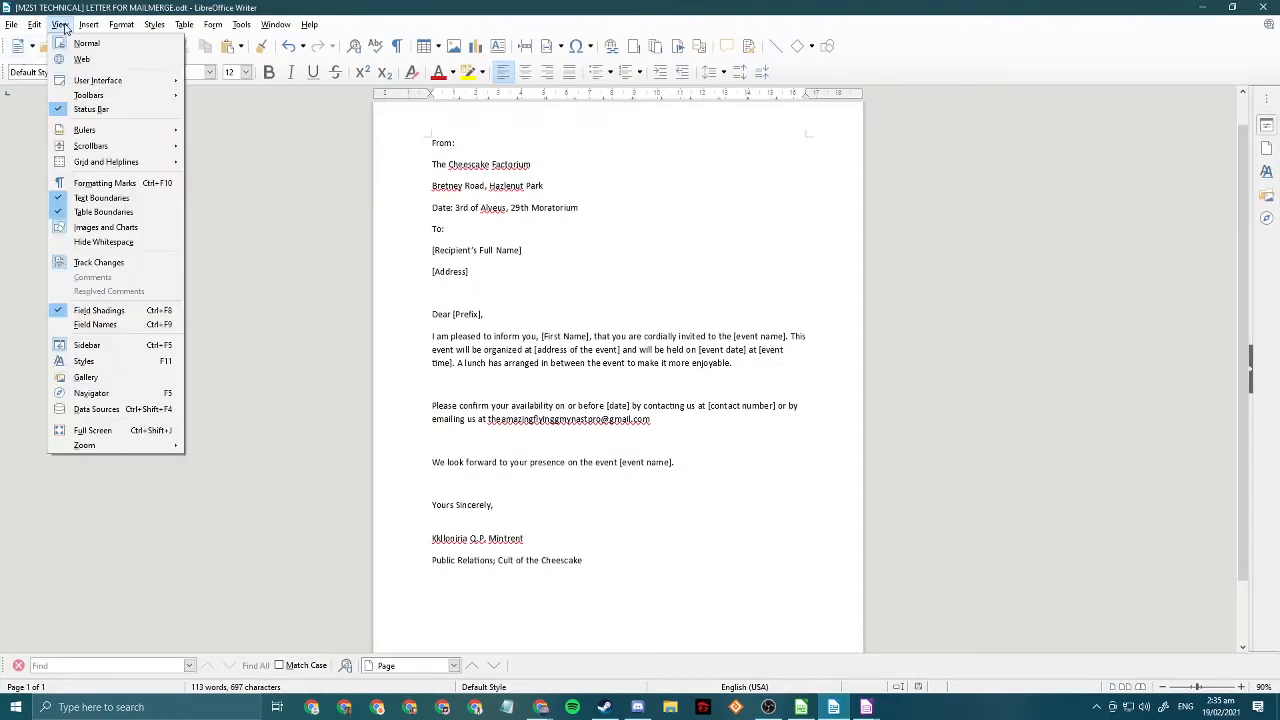
{"action": "left_click", "coordinate": [109, 408]}
{"action": "double_click", "coordinate": [45, 137]}
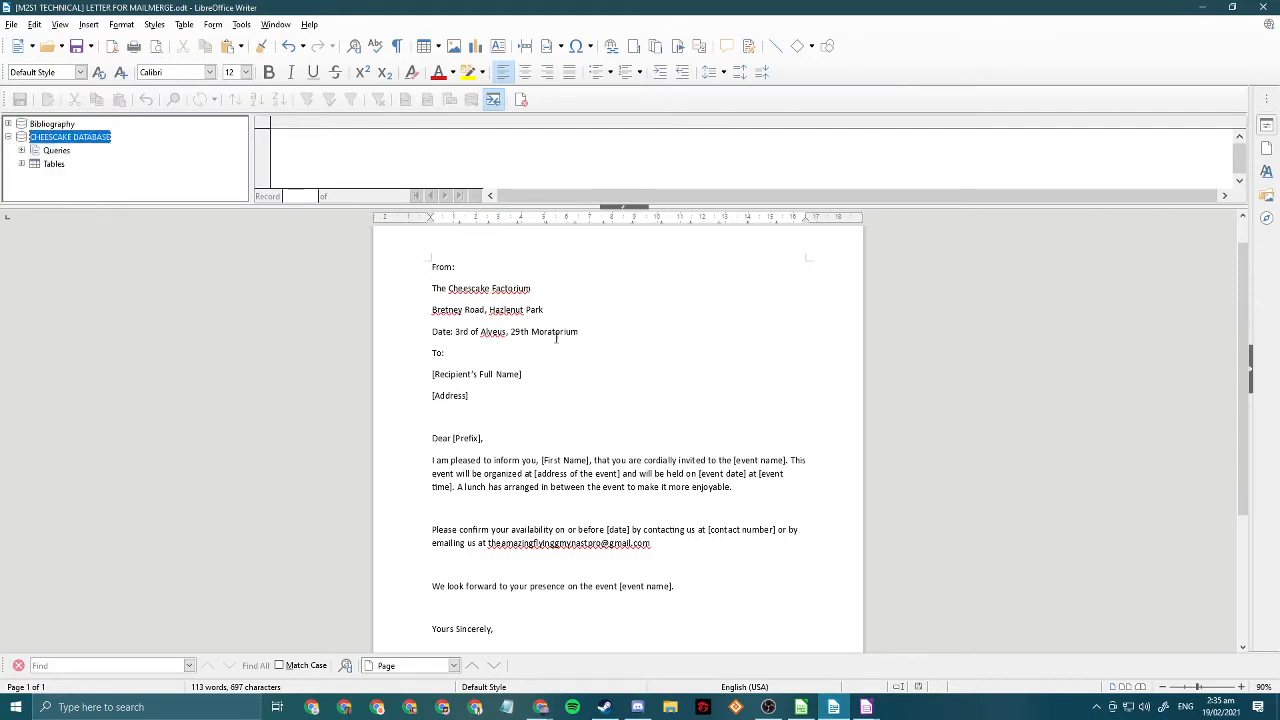
{"action": "left_click", "coordinate": [22, 163]}
{"action": "left_click", "coordinate": [52, 177]}
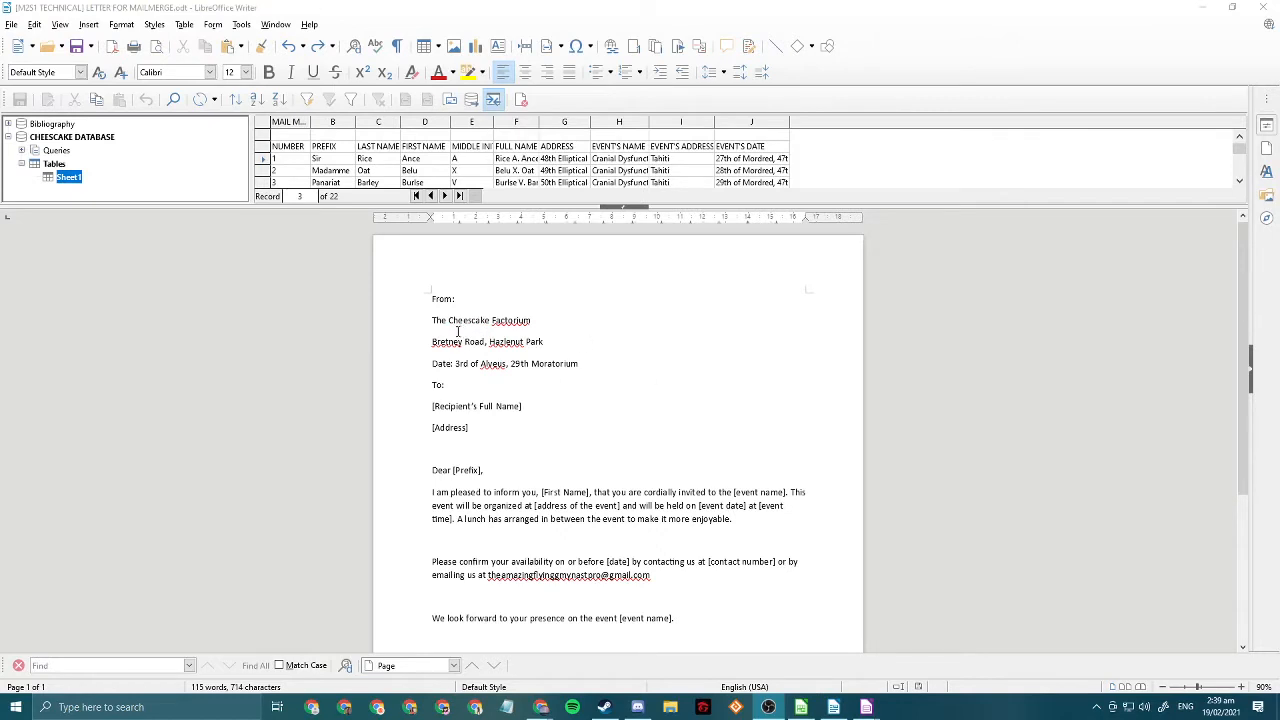
{"action": "left_click", "coordinate": [330, 121]}
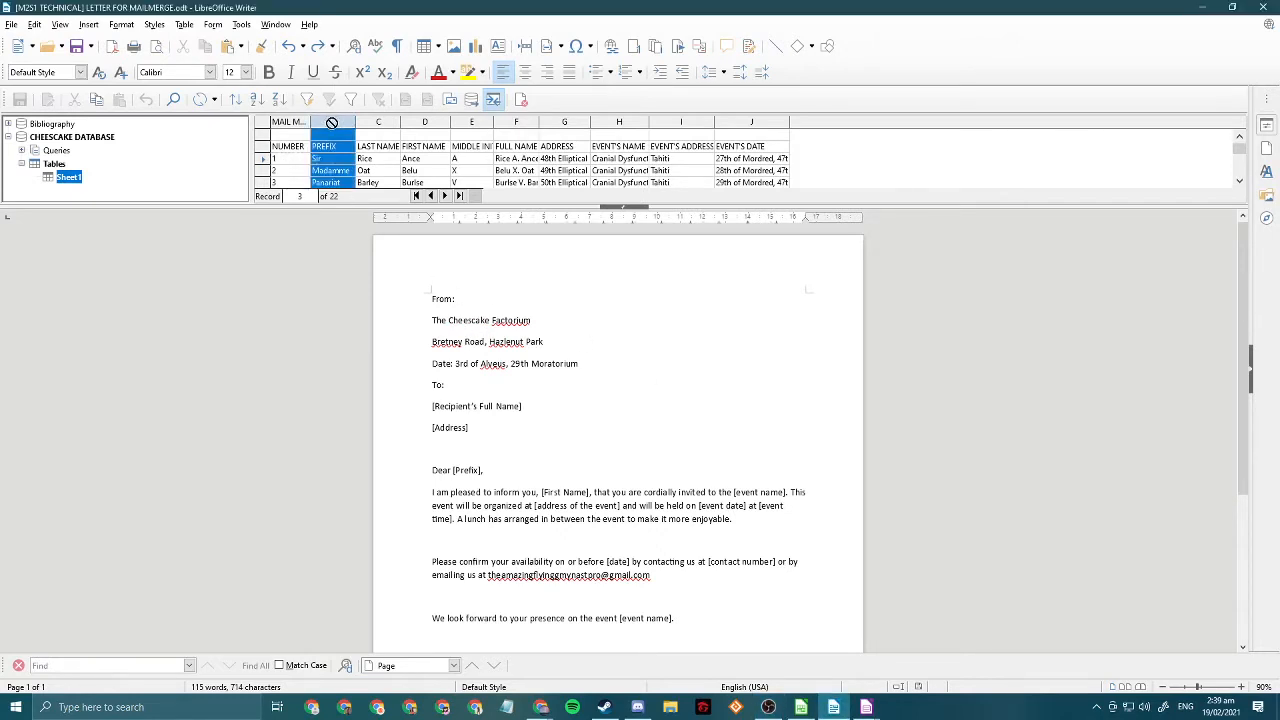
{"action": "left_click_drag", "start_coordinate": [330, 121], "coordinate": [457, 405]}
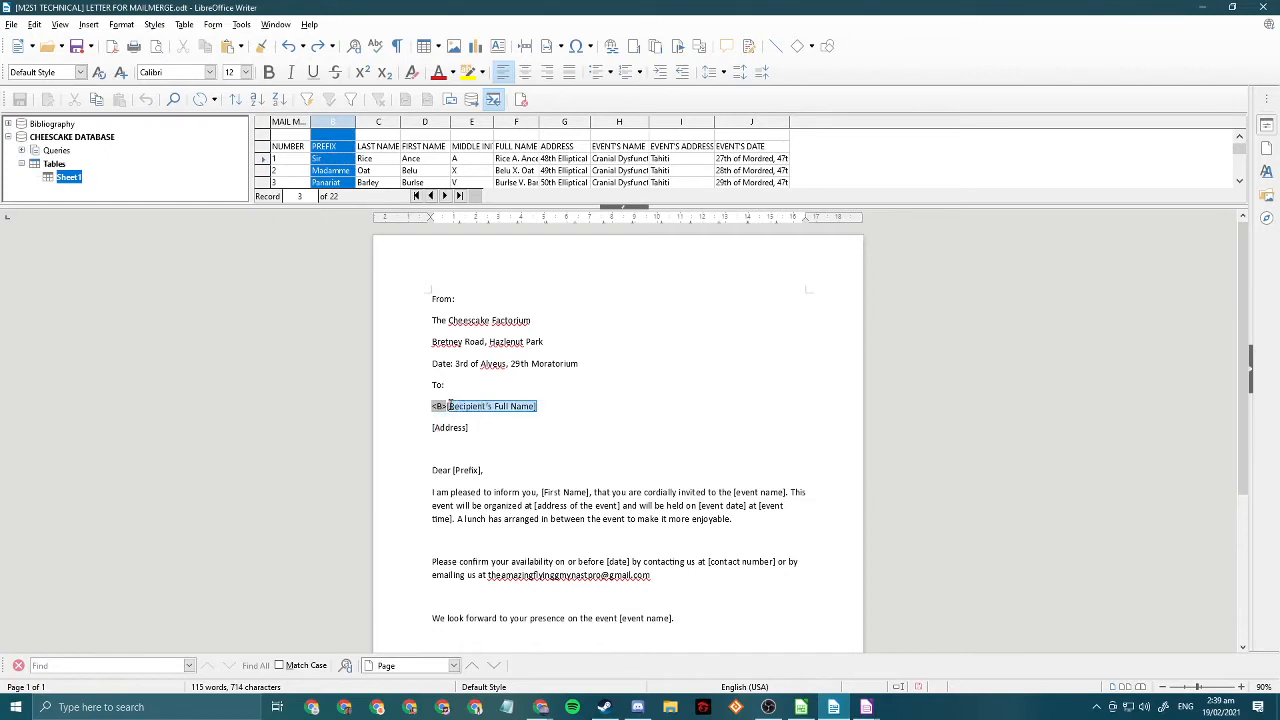
{"action": "key", "text": "Delete"}
{"action": "key", "text": "ctrl+z"}
{"action": "key", "text": "ctrl+z"}
- Replace the [Recipient's Full Name] placeholder with the FULL NAME column's field from Sheet1
{"action": "left_click", "coordinate": [425, 122]}
{"action": "left_click_drag", "start_coordinate": [520, 122], "coordinate": [433, 407]}
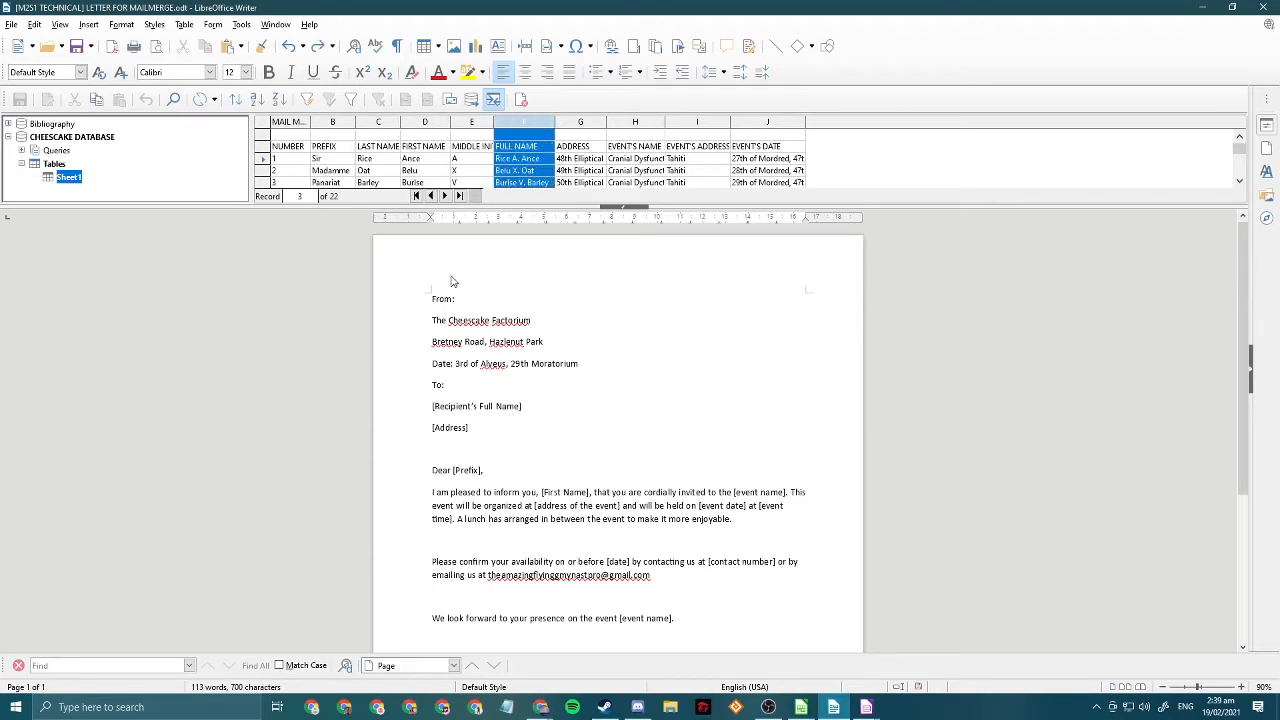
{"action": "left_click_drag", "start_coordinate": [537, 408], "coordinate": [447, 408]}
{"action": "key", "text": "BackSpace"}
- Replace the [Address] placeholder under the recipient's name with the ADDRESS column's field
{"action": "left_click_drag", "start_coordinate": [580, 122], "coordinate": [480, 428]}
{"action": "left_click_drag", "start_coordinate": [467, 428], "coordinate": [417, 431]}
{"action": "key", "text": "Delete"}
{"action": "key", "text": "Delete"}
{"action": "key", "text": "Delete"}
- Replace the [Prefix] placeholder and its comma in the salutation with the PREFIX column's field
{"action": "left_click_drag", "start_coordinate": [332, 122], "coordinate": [484, 472]}
{"action": "key", "text": "BackSpace"}
{"action": "key", "text": "BackSpace"}
{"action": "key", "text": "BackSpace"}
{"action": "key", "text": "BackSpace"}
{"action": "key", "text": "BackSpace"}
{"action": "key", "text": "BackSpace"}
{"action": "key", "text": "BackSpace"}
{"action": "key", "text": "BackSpace"}
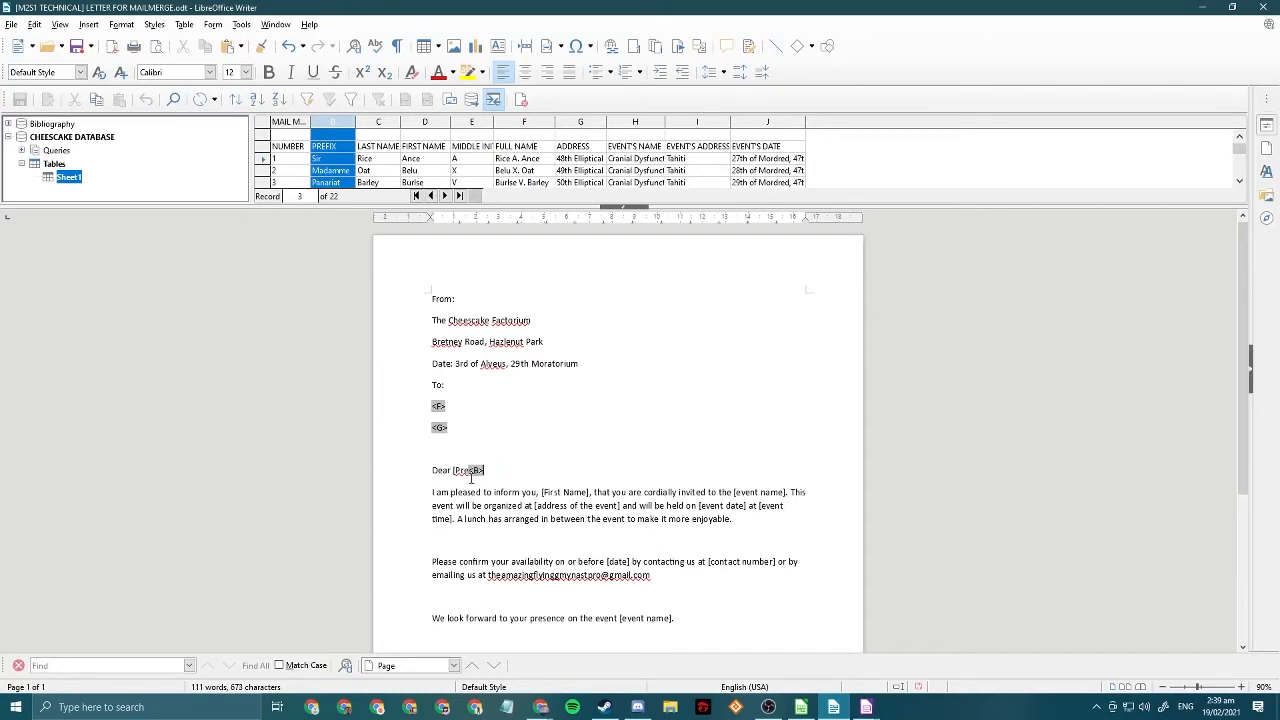
- Replace the [First Name] placeholder in the opening sentence with the FIRST NAME column's field
{"action": "double_click", "coordinate": [556, 491]}
{"action": "left_click_drag", "start_coordinate": [425, 122], "coordinate": [592, 491]}
{"action": "left_click_drag", "start_coordinate": [592, 491], "coordinate": [541, 490]}
{"action": "key", "text": "BackSpace"}
{"action": "key", "text": "ctrl+z"}
{"action": "key", "text": "ctrl+z"}
{"action": "key", "text": "ctrl+z"}
{"action": "key", "text": "ctrl+z"}
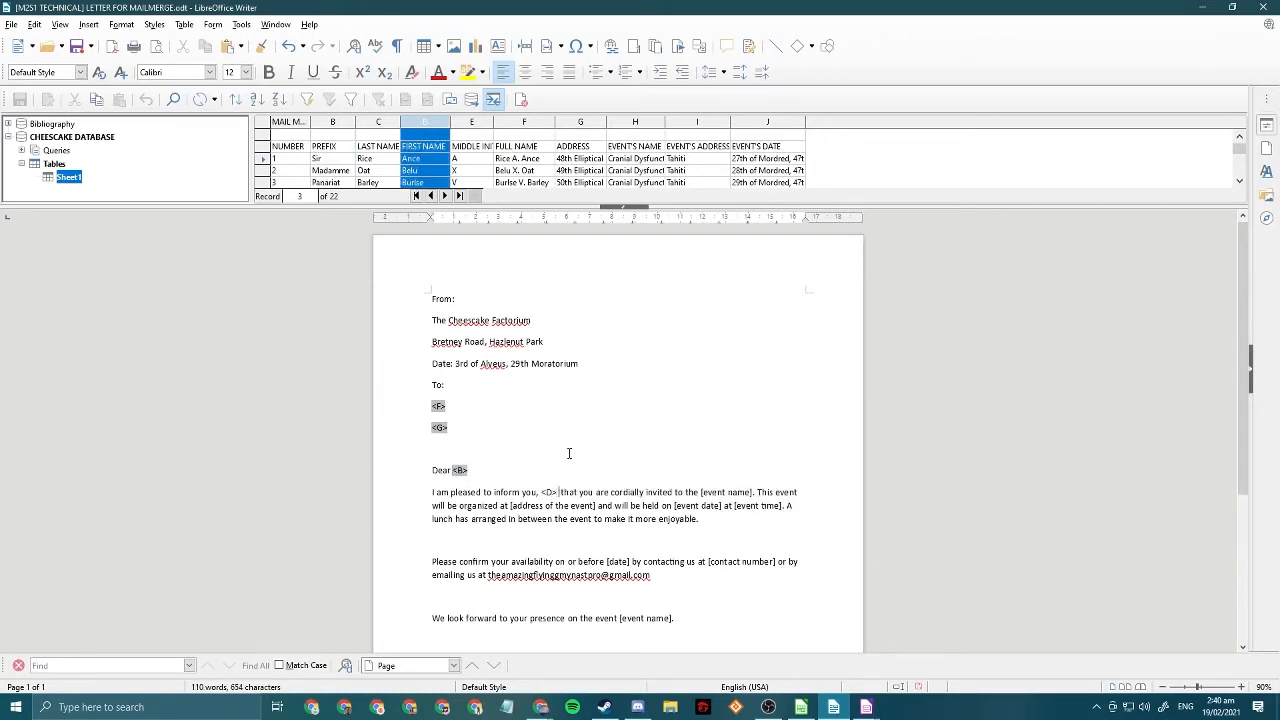
- Replace the [event name] placeholder in the invitation's opening sentence with the EVENT'S NAME column's field
{"action": "key", "text": "ctrl+y"}
{"action": "key", "text": "ctrl+y"}
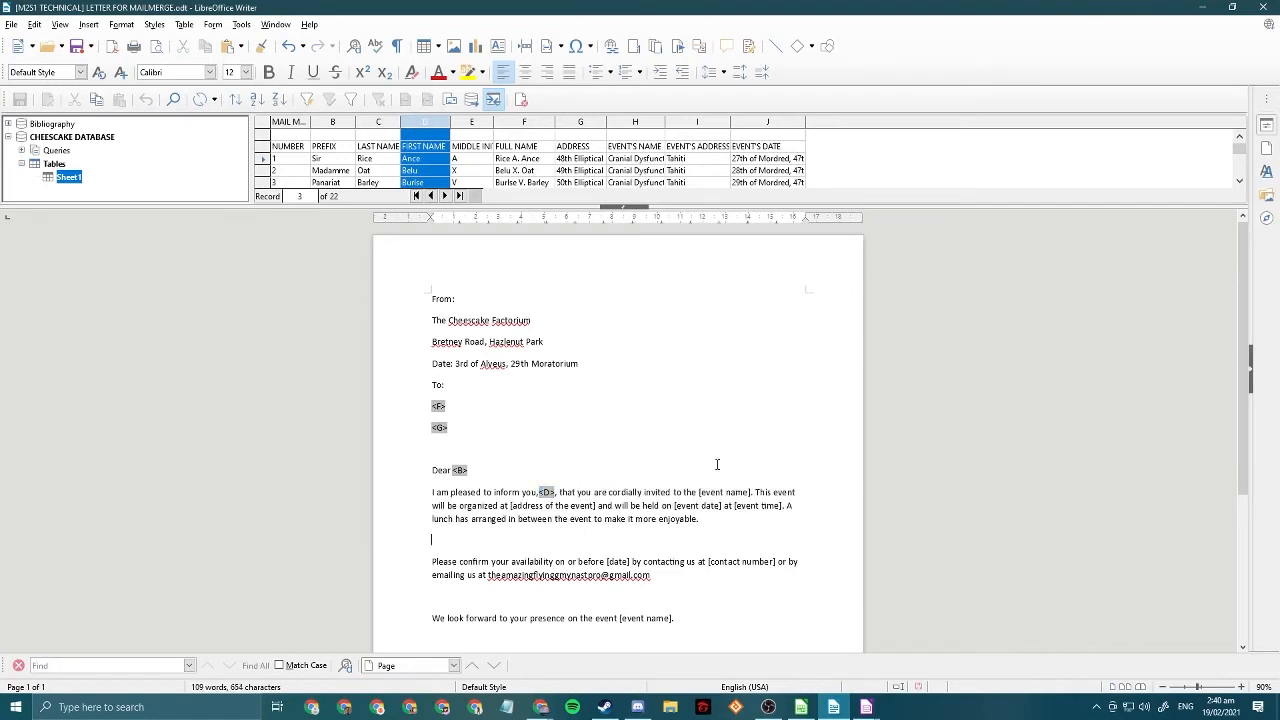
{"action": "left_click_drag", "start_coordinate": [634, 122], "coordinate": [718, 493]}
{"action": "key", "text": "BackSpace"}
{"action": "left_click", "coordinate": [701, 494]}
{"action": "key", "text": "BackSpace"}
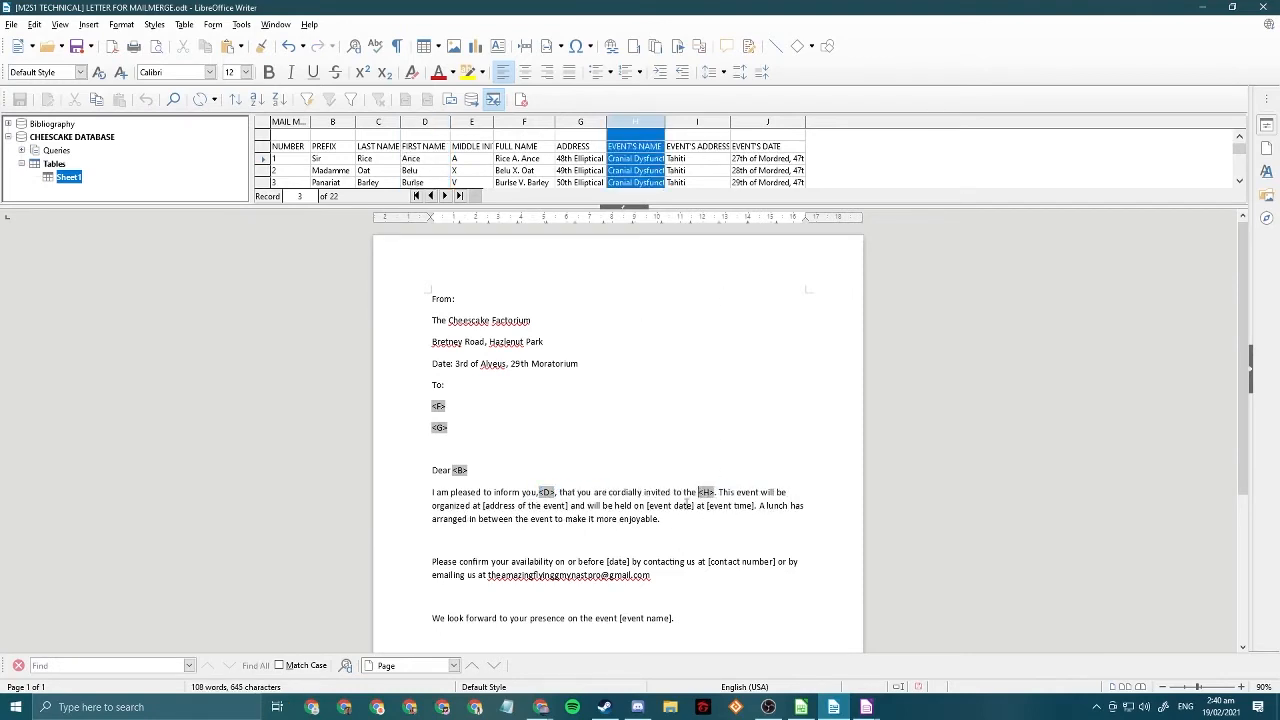
- Insert the EVENT'S ADDRESS field before [address of the event] and the EVENT'S DATE field before [event date] in the first paragraph
{"action": "left_click_drag", "start_coordinate": [696, 122], "coordinate": [482, 507]}
{"action": "left_click_drag", "start_coordinate": [767, 122], "coordinate": [660, 506]}
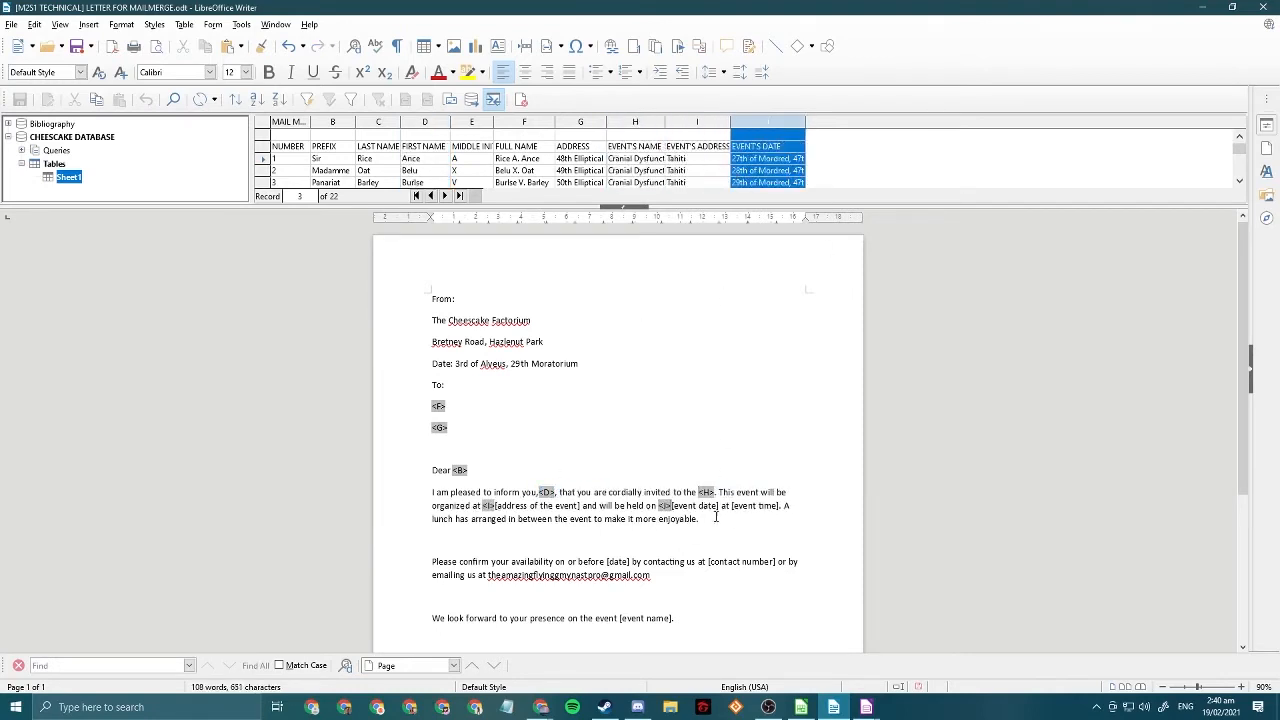
- Replace the [event time] placeholder in the first paragraph so the time reads "the 9th Mourning"
{"action": "left_click_drag", "start_coordinate": [779, 505], "coordinate": [731, 506]}
{"action": "key", "text": "BackSpace"}
{"action": "type", "text": "9th."}
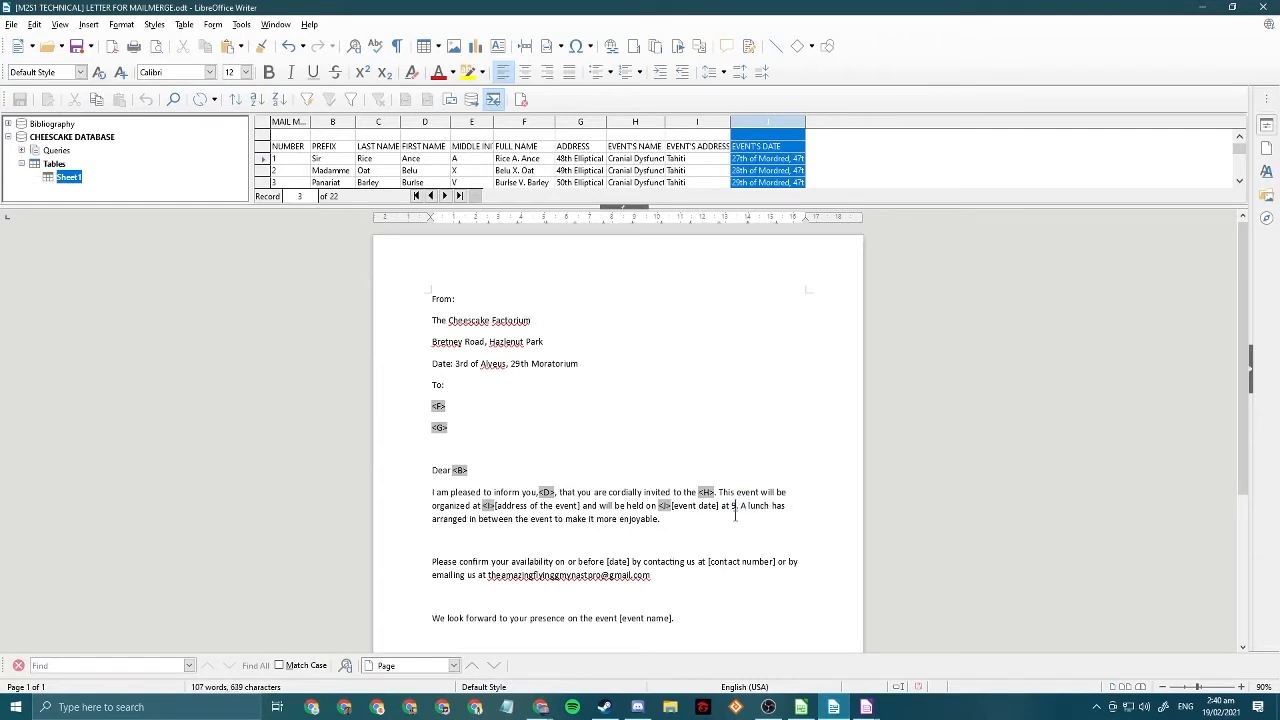
{"action": "type", "text": " Mourning"}
{"action": "left_click", "coordinate": [730, 506]}
{"action": "type", "text": "the"}
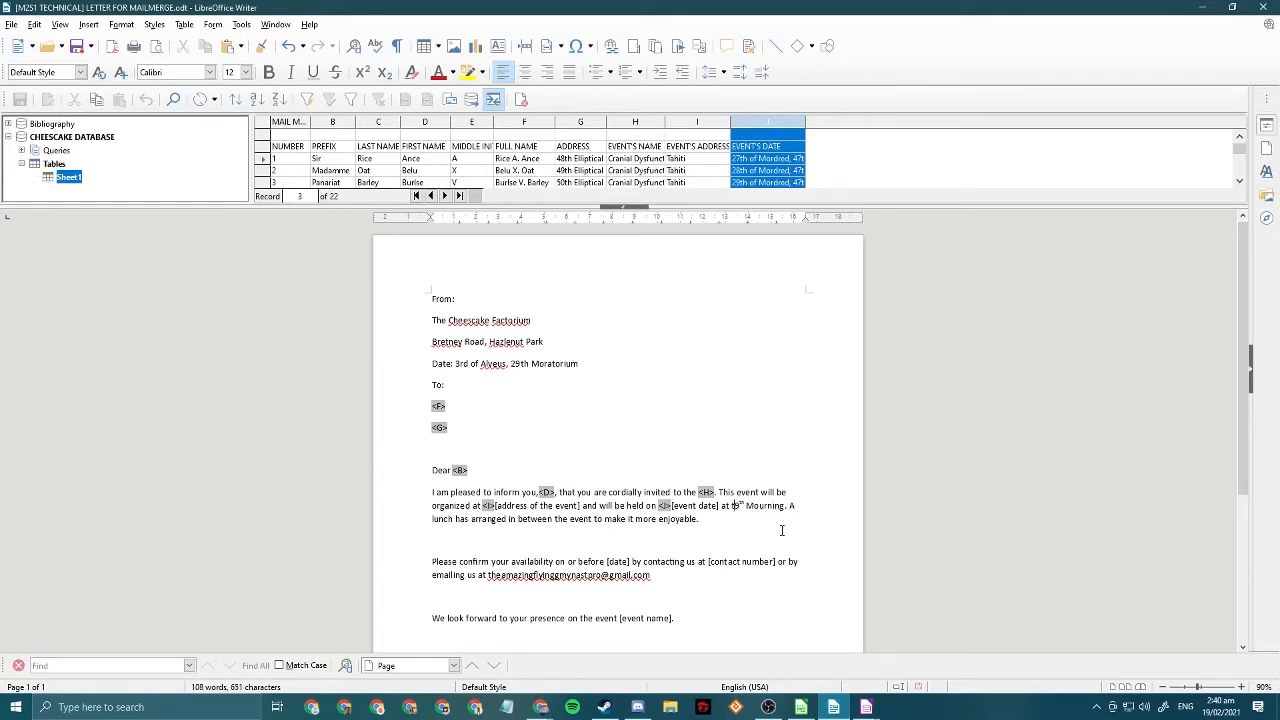
- In the confirmation paragraph, replace [date] with the EVENT'S DATE field and [contact number] with the sender's phone number
{"action": "left_click_drag", "start_coordinate": [766, 124], "coordinate": [607, 562]}
{"action": "left_click_drag", "start_coordinate": [645, 562], "coordinate": [762, 562]}
{"action": "key", "text": "Delete"}
{"action": "key", "text": "Delete"}
{"action": "type", "text": "69696969"}
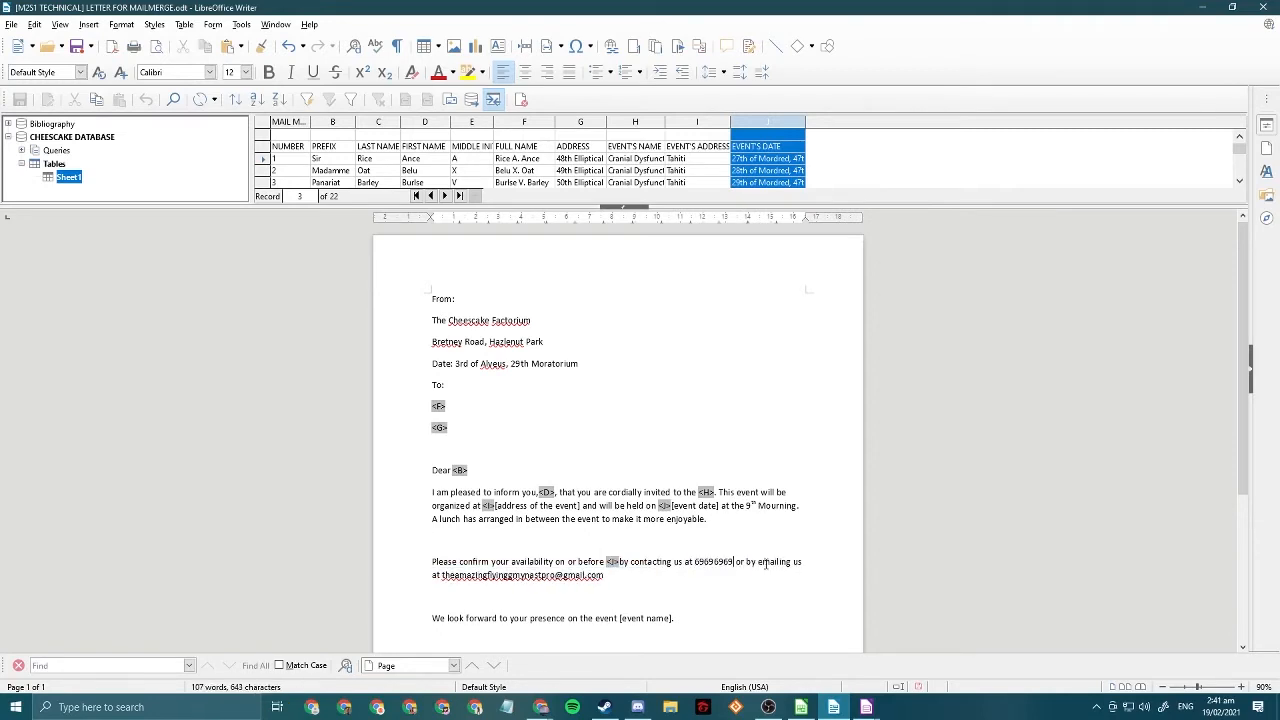
- Replace the [event name] placeholder in the closing "We look forward" sentence with the EVENT'S NAME field
{"action": "left_click_drag", "start_coordinate": [636, 124], "coordinate": [690, 618]}
{"action": "key", "text": "Delete"}
{"action": "scroll", "coordinate": [640, 520], "scroll_direction": "down", "scroll_amount": 1}
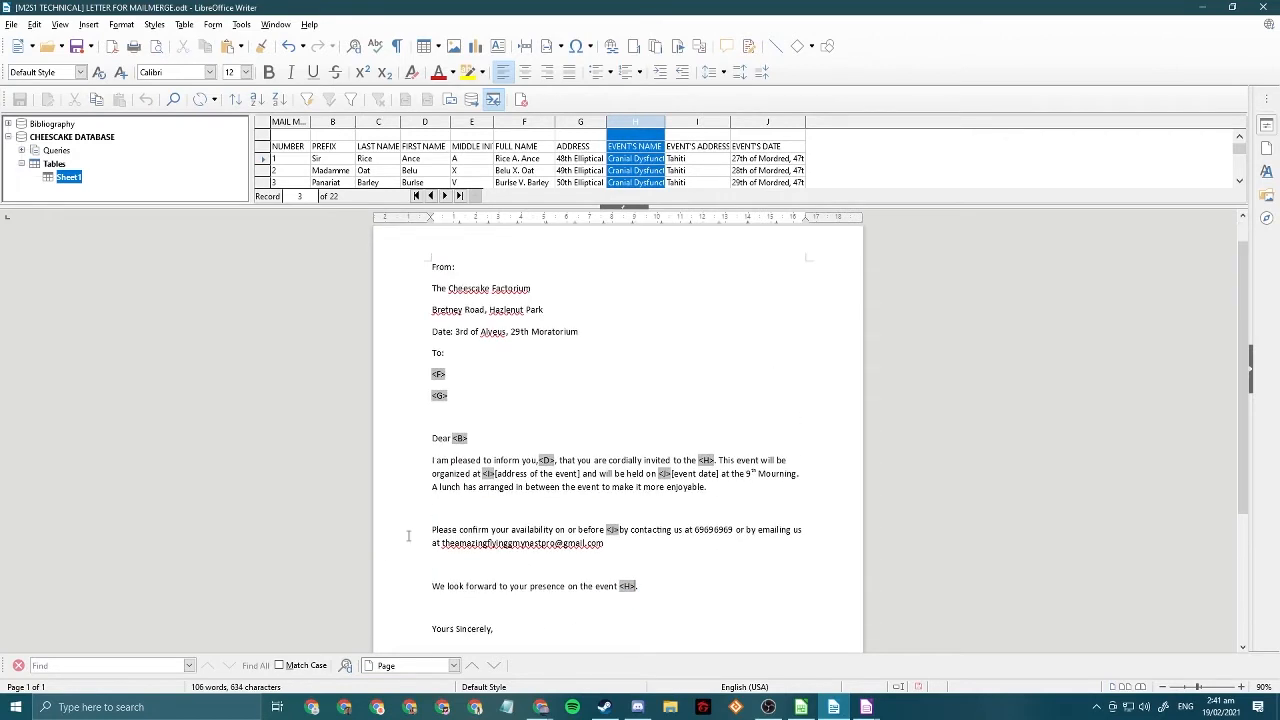
- Open Save As for the letter and browse its available file types
{"action": "left_click", "coordinate": [11, 24]}
{"action": "left_click", "coordinate": [45, 215]}
{"action": "left_click", "coordinate": [585, 453]}
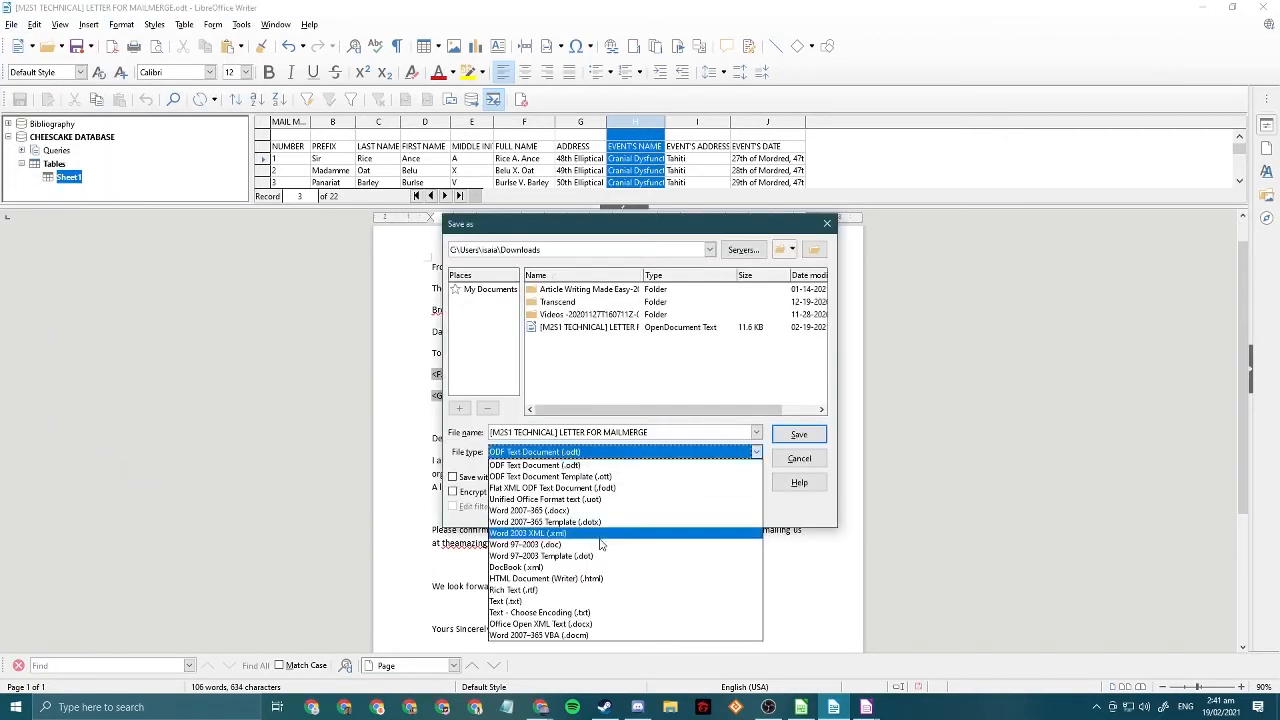
{"action": "key", "text": "Up"}
{"action": "key", "text": "Up"}
{"action": "key", "text": "Up"}
{"action": "key", "text": "Up"}
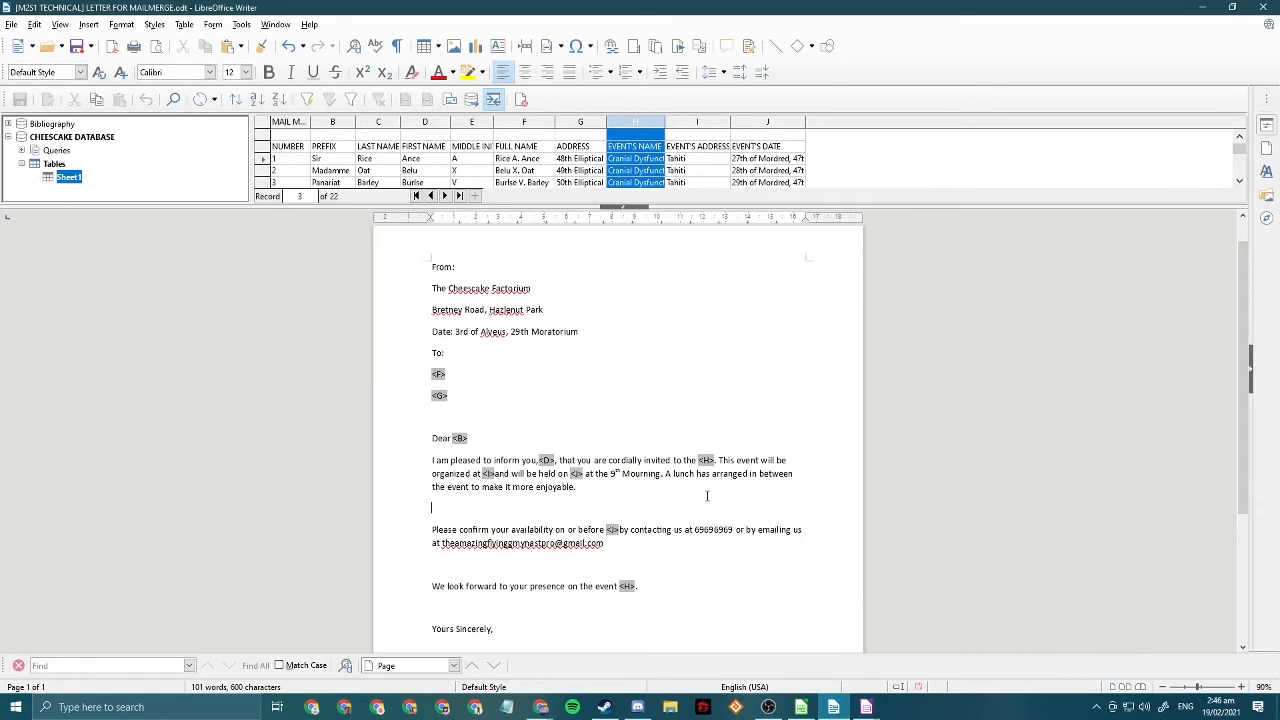
- Above the confirmation paragraph, add "We look forward to" with the PREFIX and LAST NAME fields, "'s Attendance at" and the EVENT'S NAME field
{"action": "key", "text": "Return"}
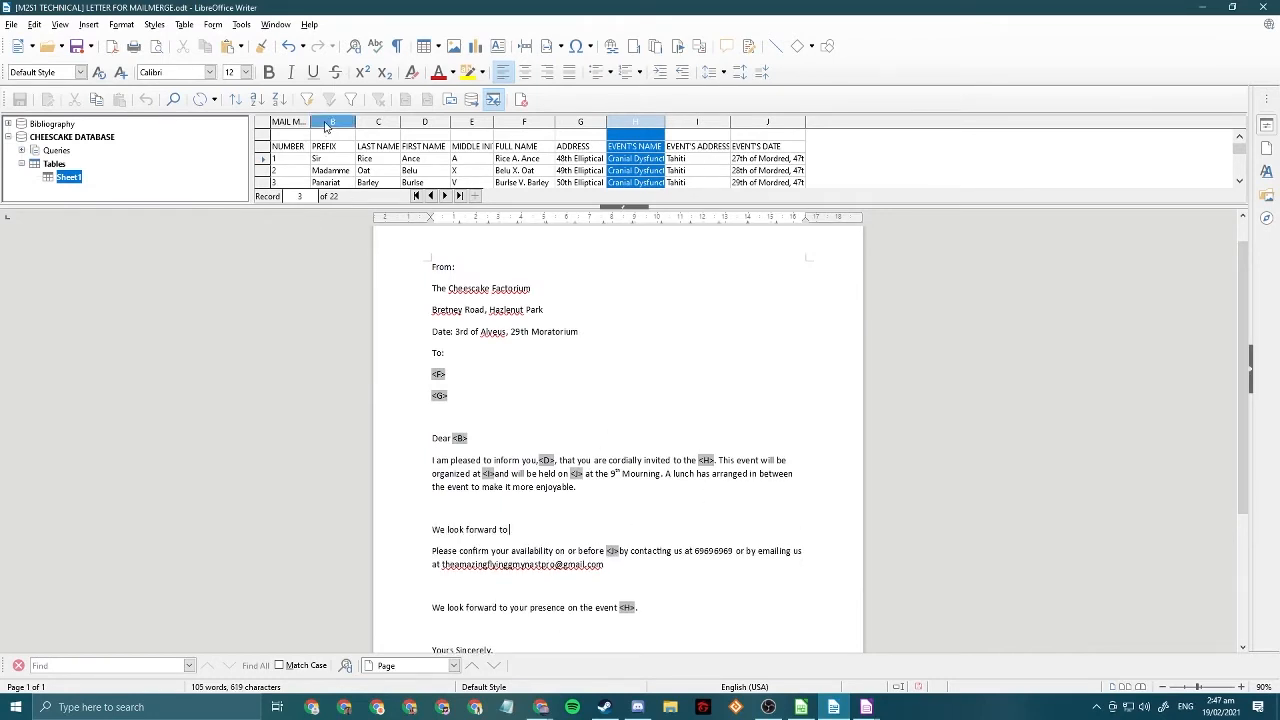
{"action": "left_click_drag", "start_coordinate": [325, 123], "coordinate": [556, 558]}
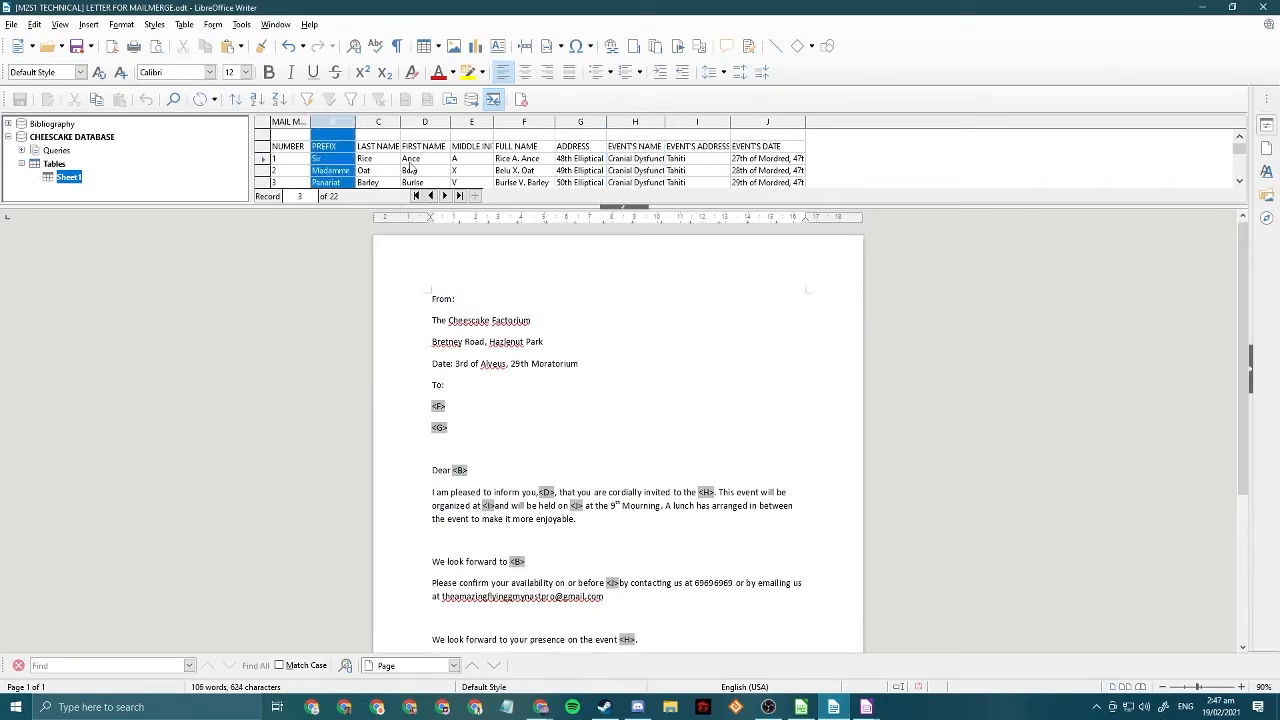
{"action": "left_click_drag", "start_coordinate": [378, 122], "coordinate": [545, 561]}
{"action": "type", "text": "'s Attendance at"}
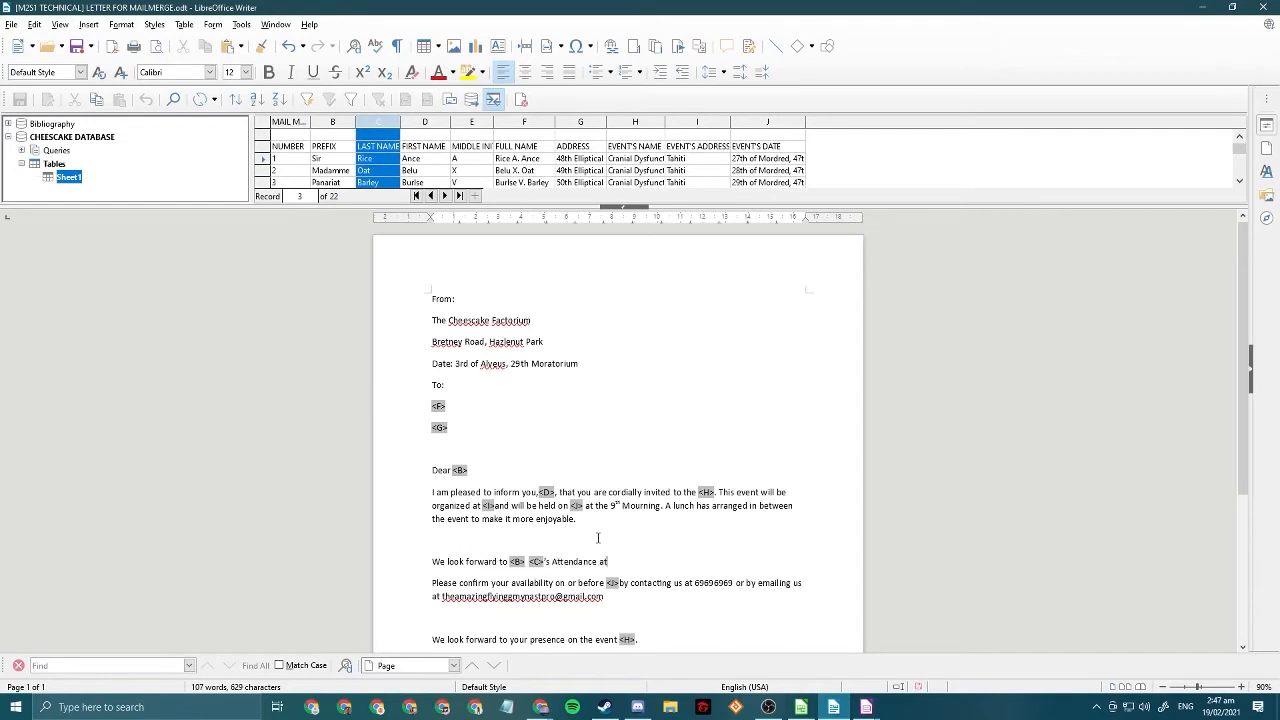
{"action": "left_click_drag", "start_coordinate": [645, 123], "coordinate": [661, 558]}
- Replace the old "your presence on the event" closing sentence with the new attendance sentence moved from above the confirmation paragraph
{"action": "scroll", "coordinate": [691, 555], "scroll_direction": "down", "scroll_amount": 3}
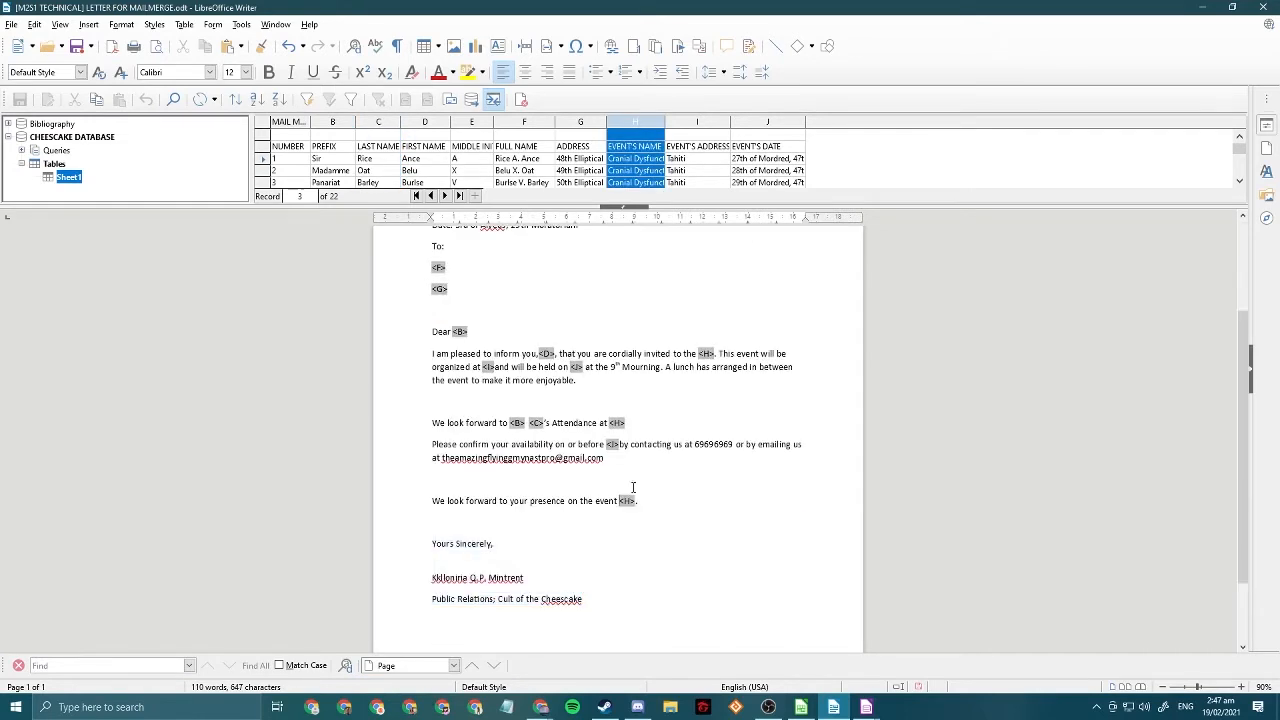
{"action": "left_click_drag", "start_coordinate": [640, 497], "coordinate": [374, 489]}
{"action": "key", "text": "BackSpace"}
{"action": "left_click_drag", "start_coordinate": [431, 422], "coordinate": [634, 428]}
{"action": "key", "text": "BackSpace"}
{"action": "left_click", "coordinate": [584, 497]}
{"action": "type", "text": "We look forward to <B> <C>'s Attendance at <H>"}
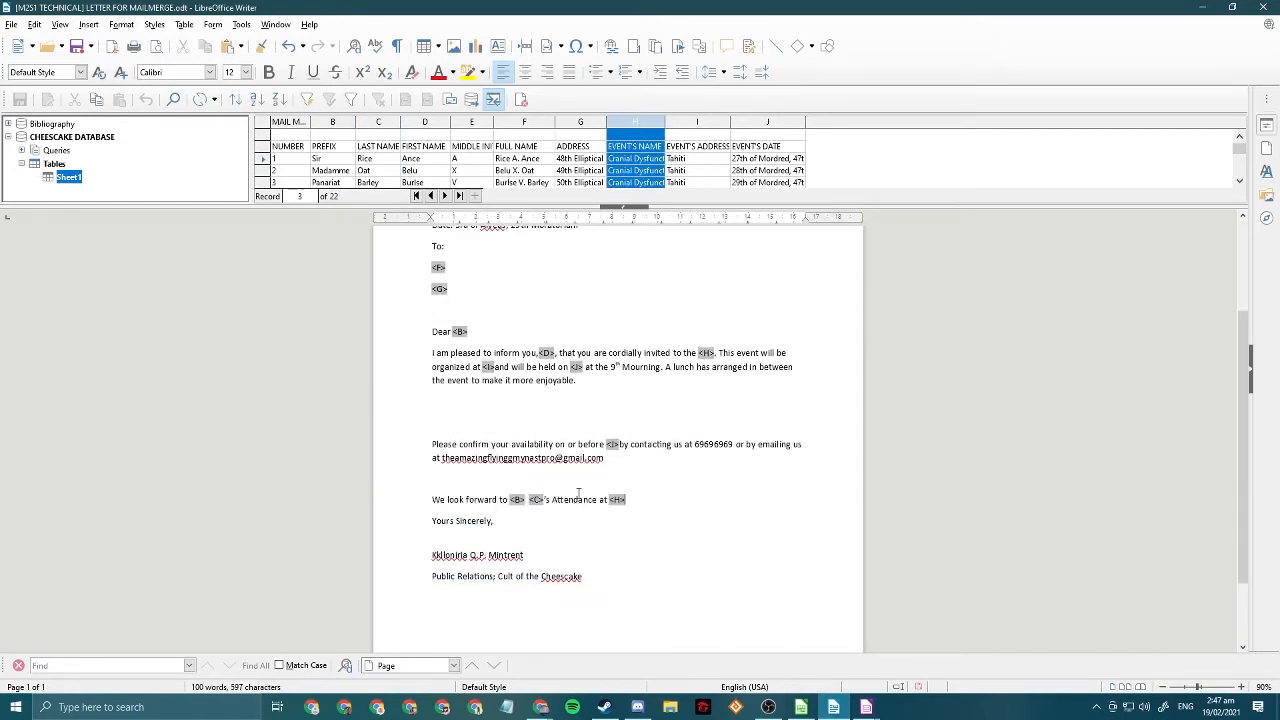
{"action": "key", "text": "Delete"}
- Save the finished mail merge letter
{"action": "scroll", "coordinate": [530, 410], "scroll_direction": "up", "scroll_amount": 2}
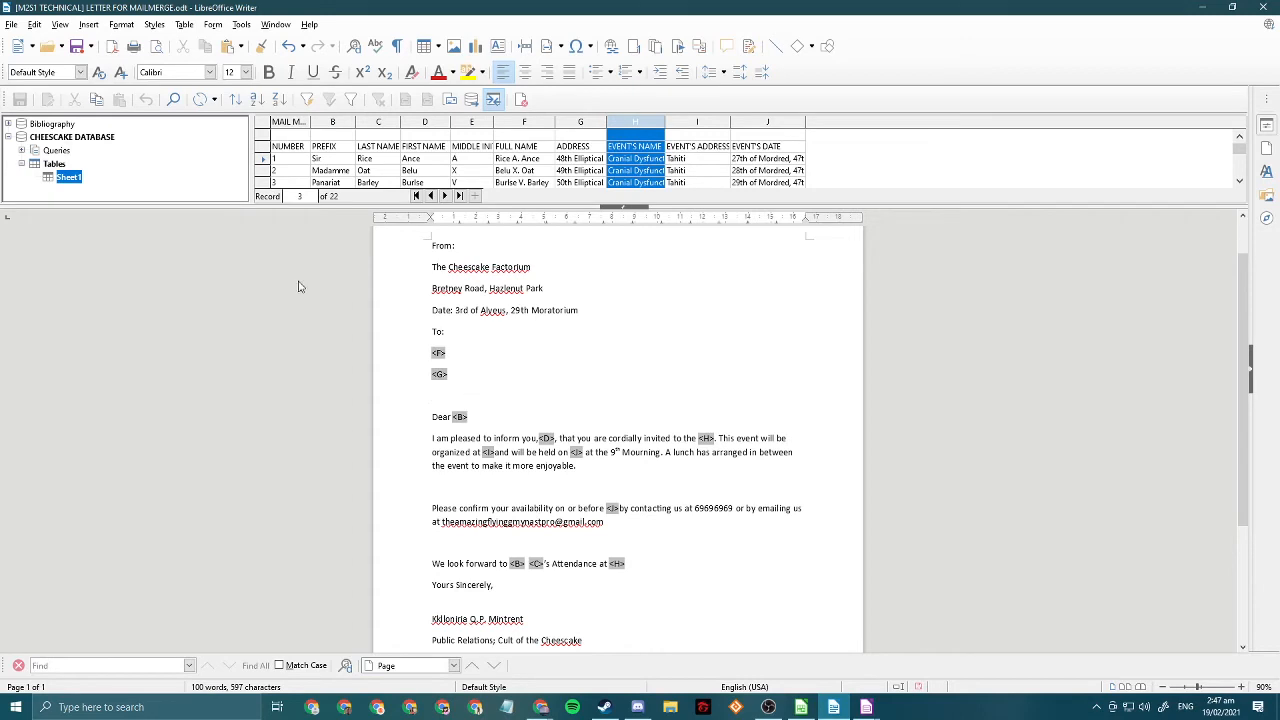
{"action": "left_click", "coordinate": [14, 24]}
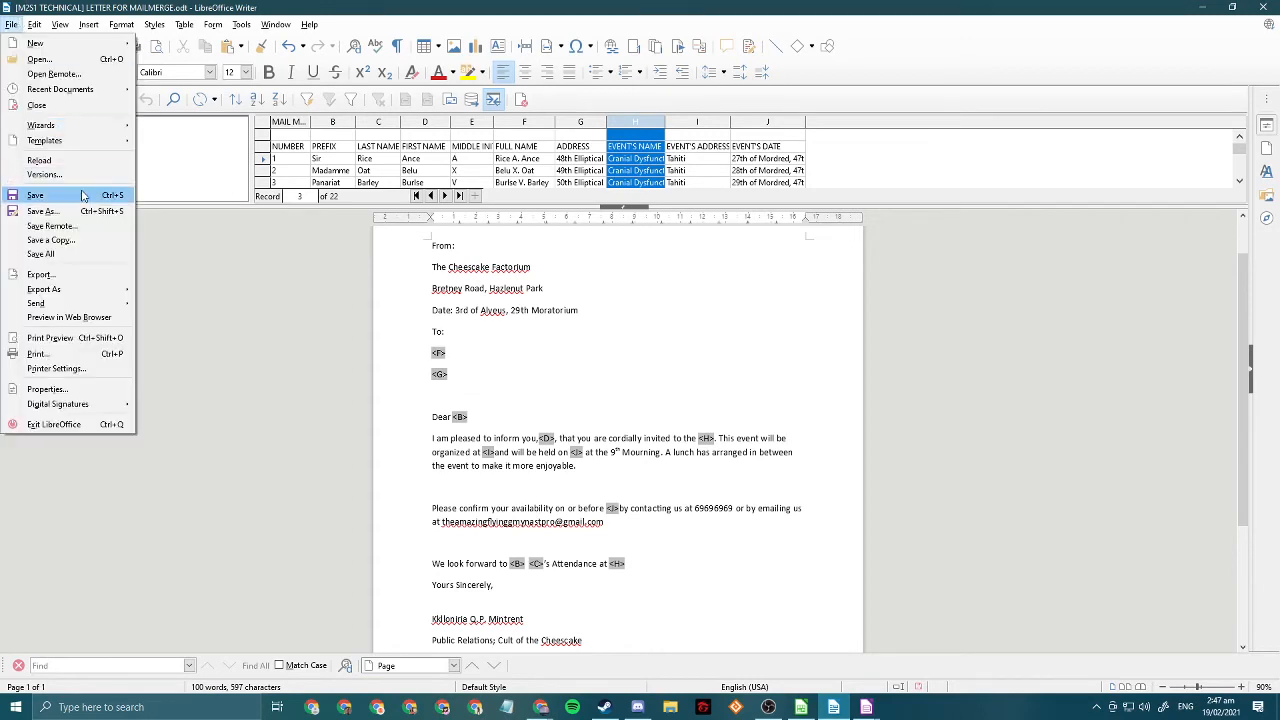
{"action": "left_click", "coordinate": [30, 188]}
- Print the document as a form letter, with the merge output set to File and saved as individual documents
{"action": "left_click", "coordinate": [13, 25]}
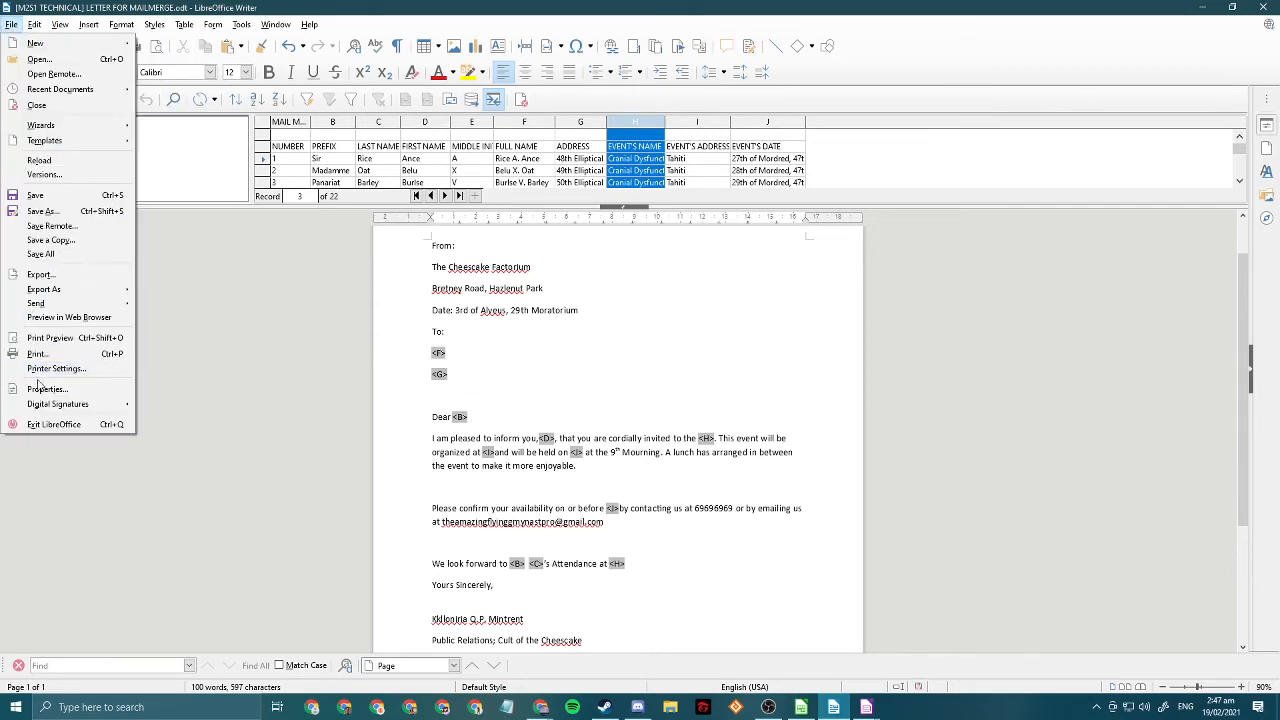
{"action": "left_click", "coordinate": [41, 357]}
{"action": "left_click", "coordinate": [778, 338]}
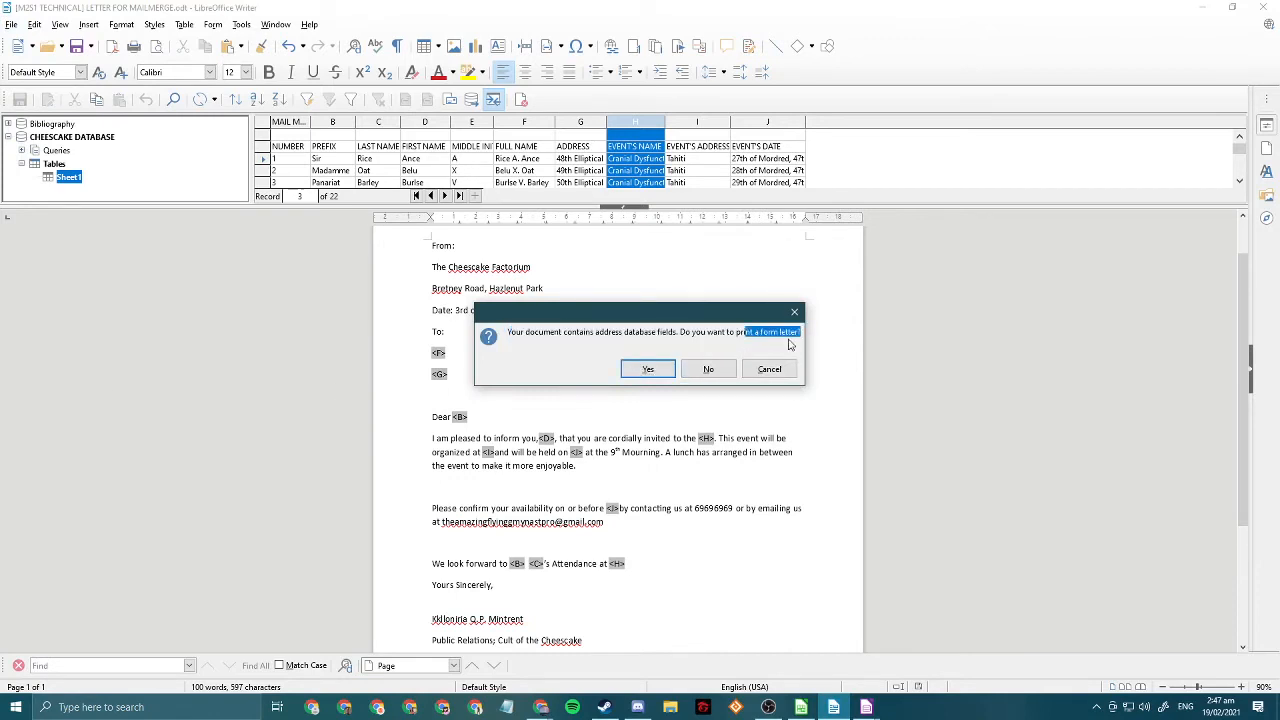
{"action": "left_click", "coordinate": [647, 369]}
{"action": "left_click", "coordinate": [660, 336]}
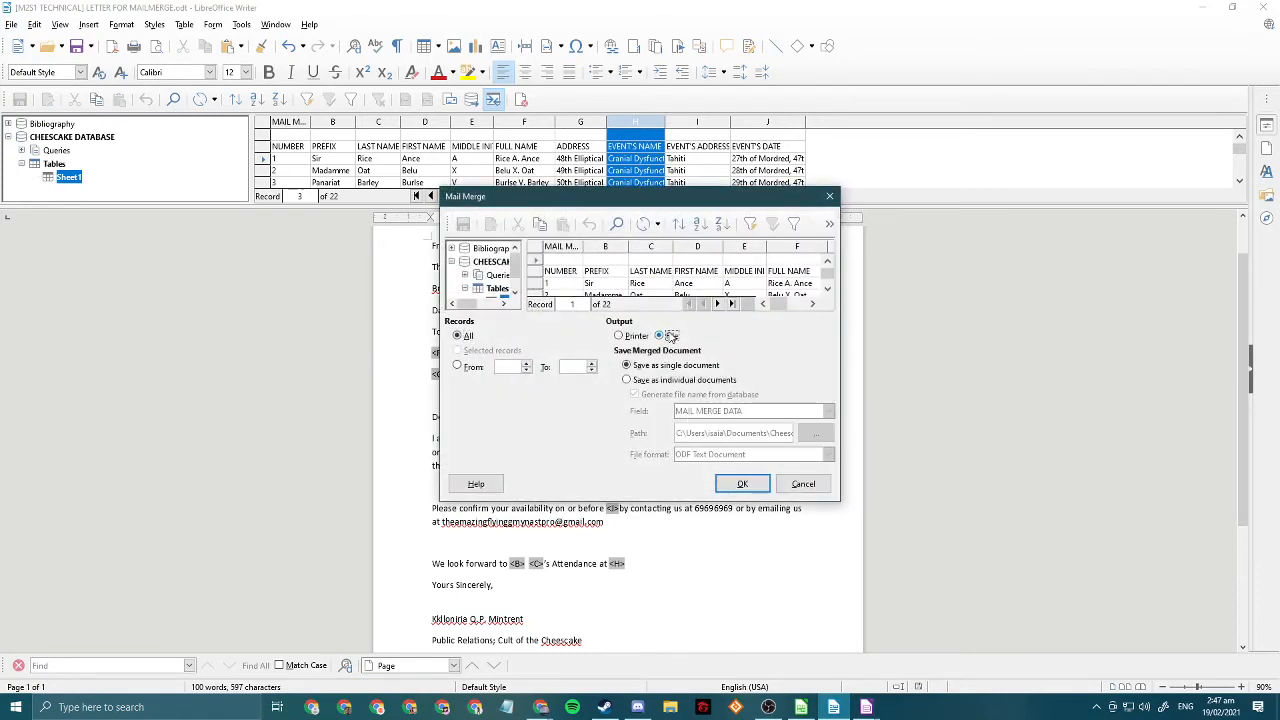
{"action": "left_click", "coordinate": [686, 380]}
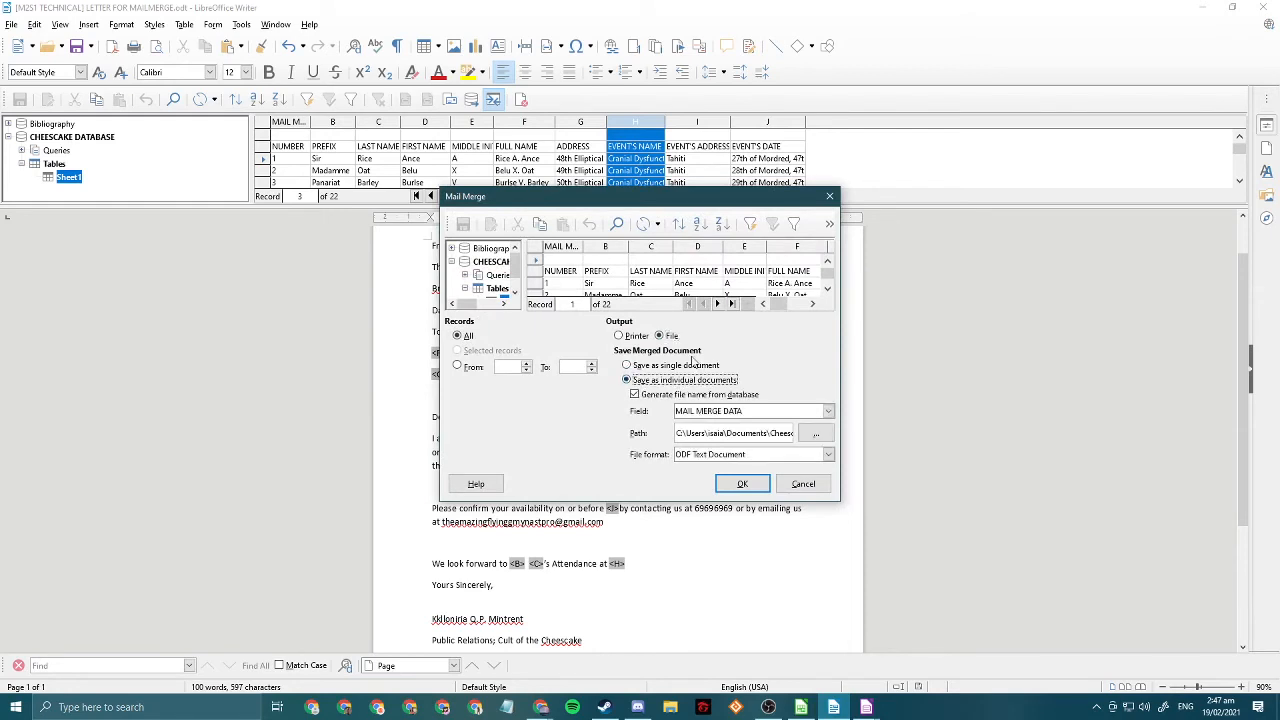
- Select the Cheescake Factory Mailing List folder as the path, set the format to PDF - Portable Document Format, and run the merge
{"action": "left_click", "coordinate": [816, 433]}
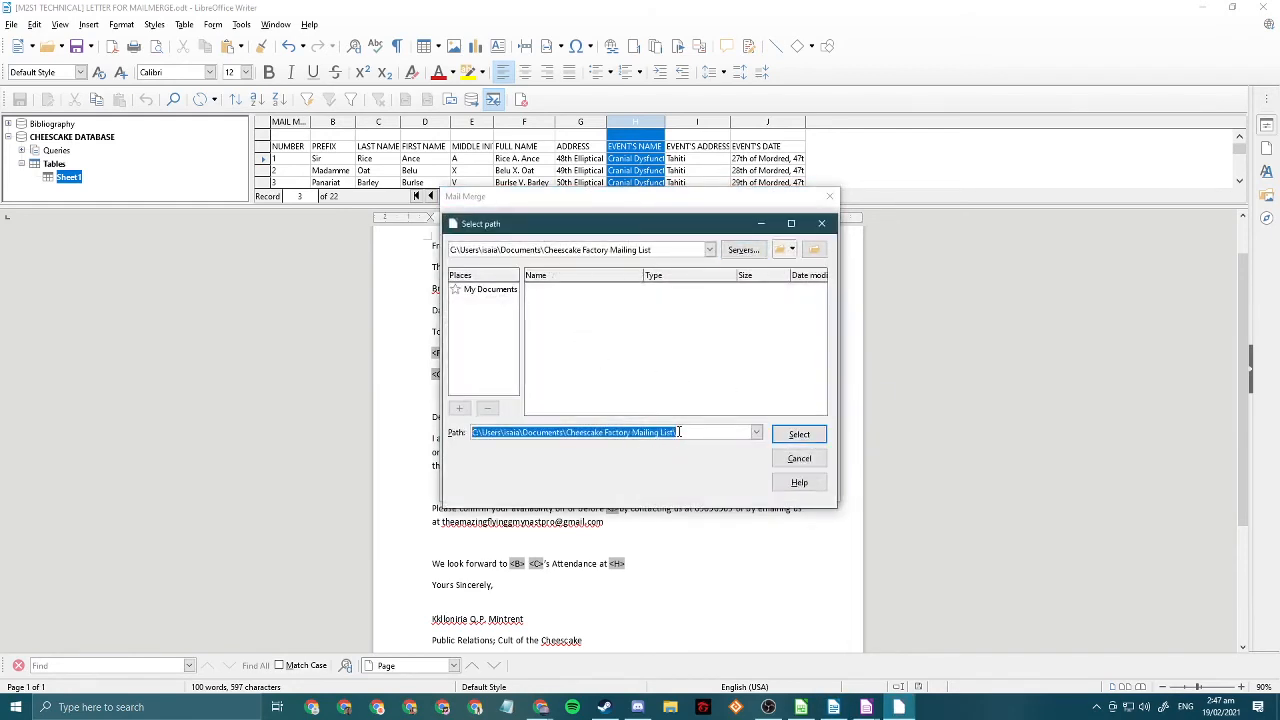
{"action": "left_click_drag", "start_coordinate": [678, 432], "coordinate": [567, 432]}
{"action": "left_click", "coordinate": [783, 433]}
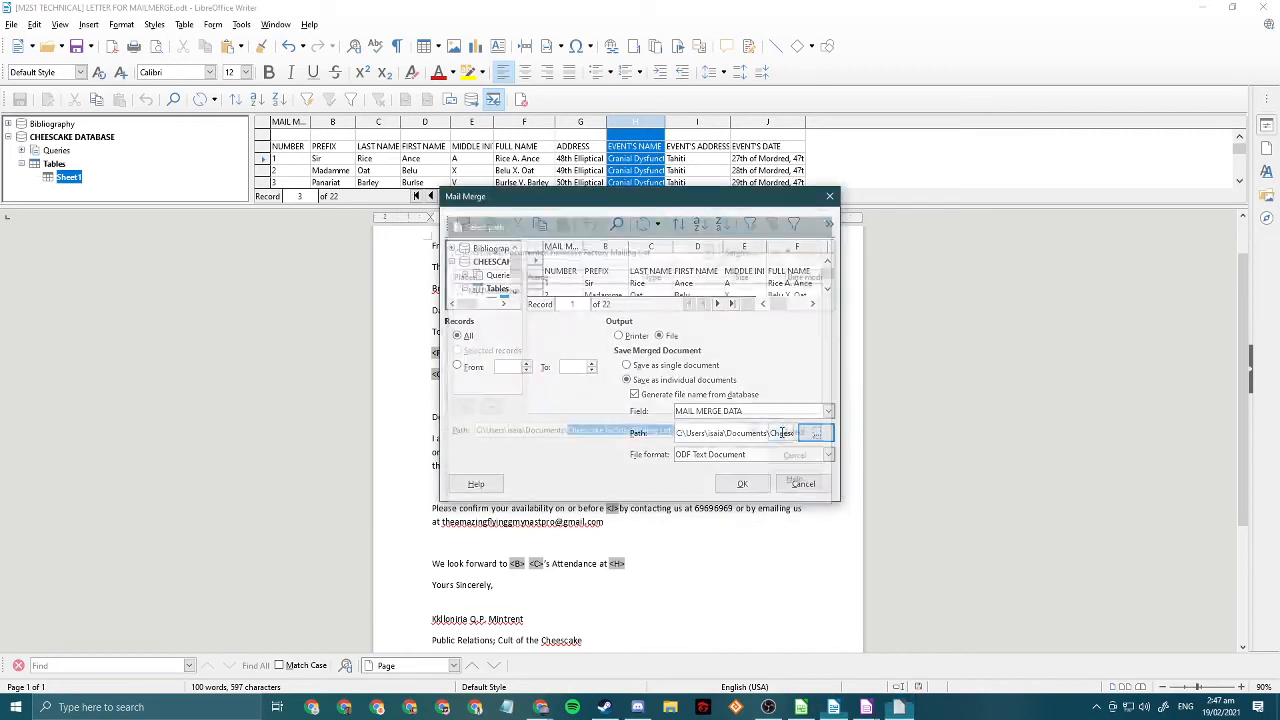
{"action": "left_click", "coordinate": [748, 455]}
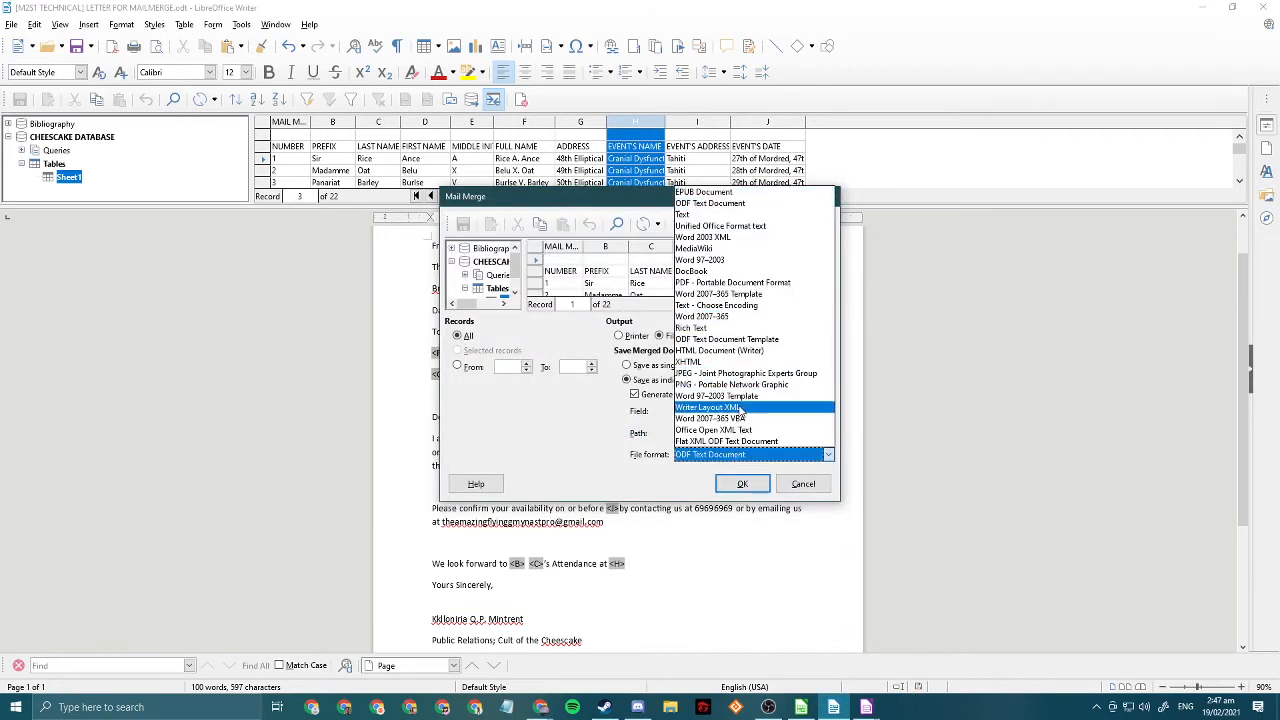
{"action": "left_click", "coordinate": [757, 285]}
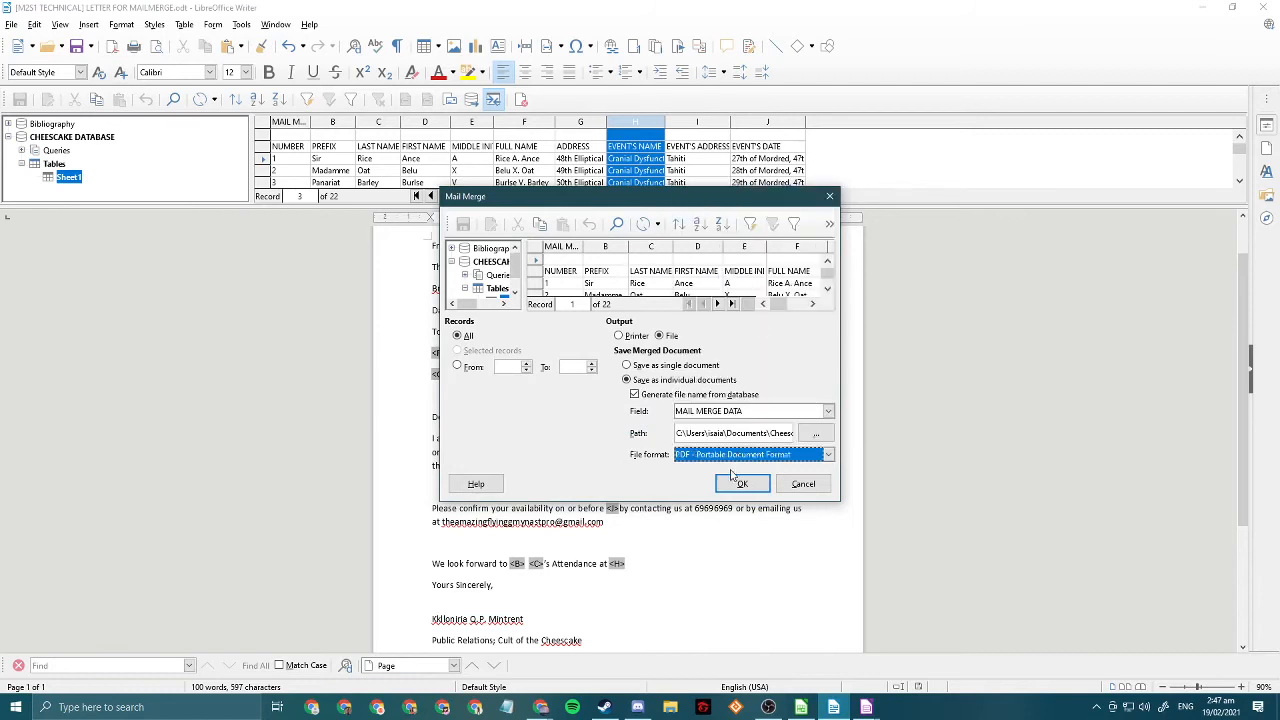
{"action": "left_click", "coordinate": [740, 483]}
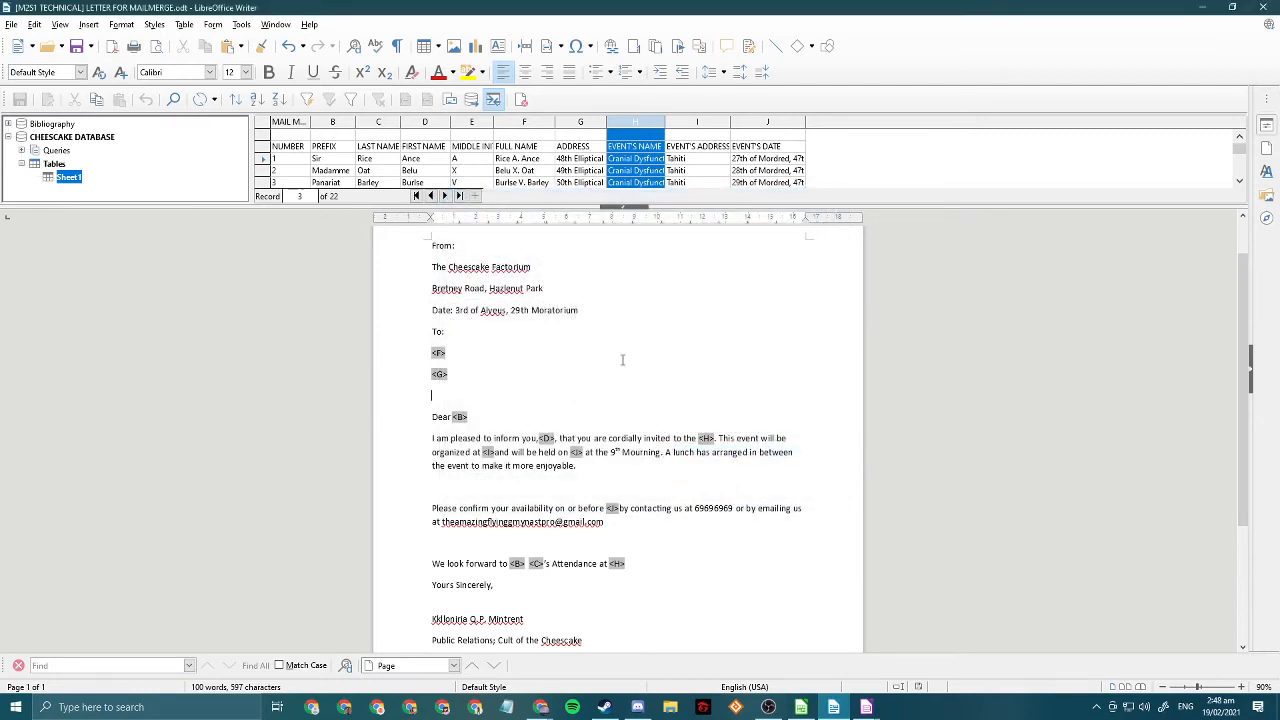
- In File Explorer, open the _0 PDF from the Cheescake Factory Mailing List folder in Documents and examine its merged fields
{"action": "left_click", "coordinate": [670, 707]}
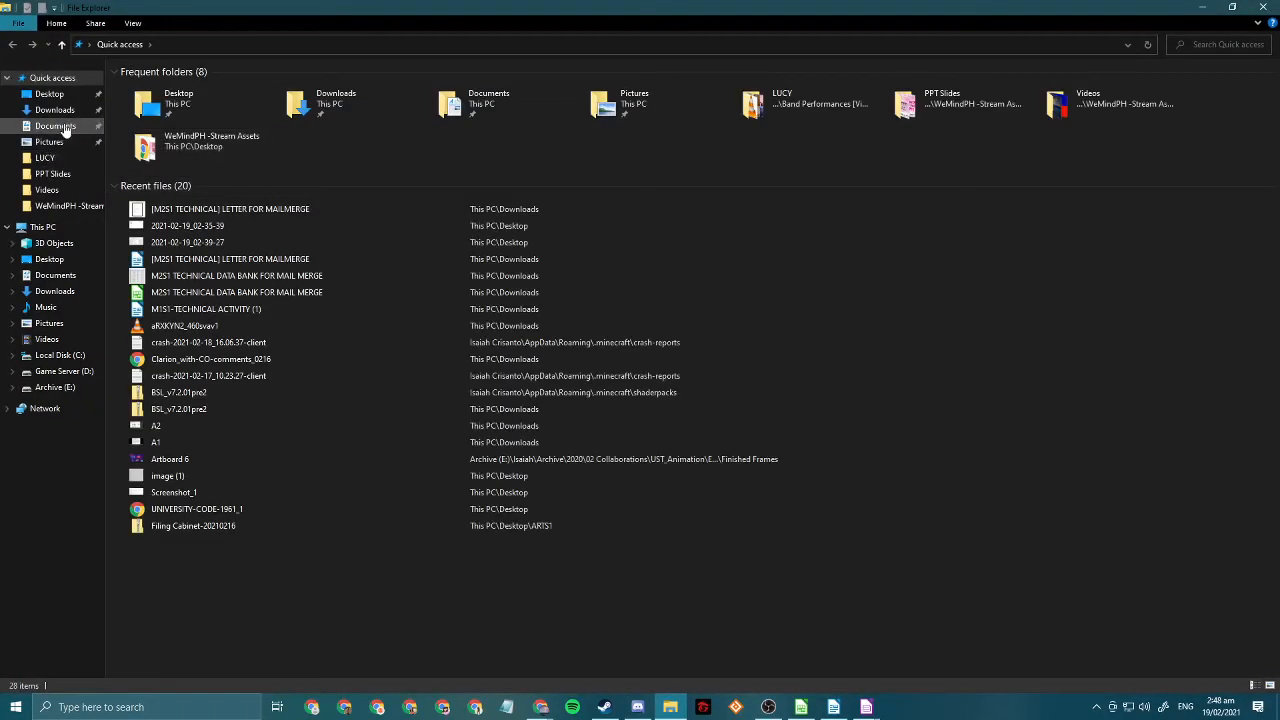
{"action": "left_click", "coordinate": [64, 127]}
{"action": "double_click", "coordinate": [213, 127]}
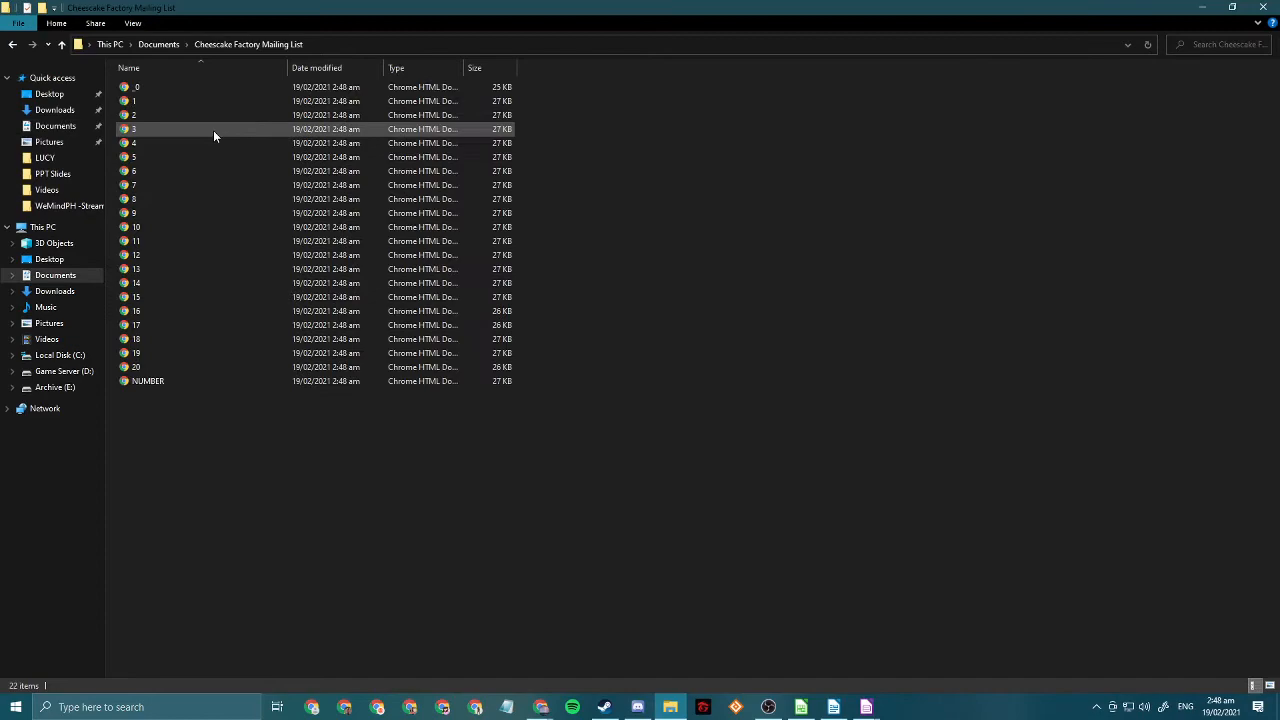
{"action": "double_click", "coordinate": [282, 89]}
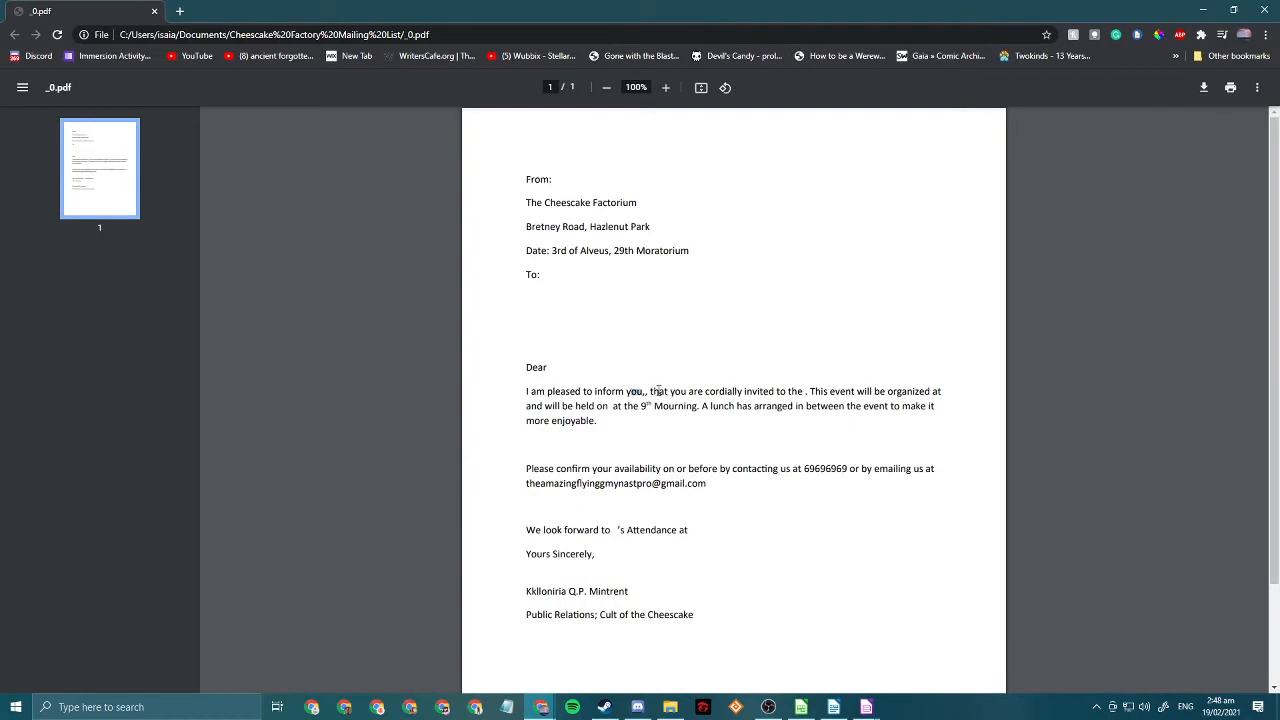
{"action": "left_click_drag", "start_coordinate": [788, 391], "coordinate": [840, 395]}
{"action": "left_click_drag", "start_coordinate": [584, 530], "coordinate": [688, 530]}
- Open the merged PDF named 1 and examine its recipient name, event details and closing attendance sentence
{"action": "left_click", "coordinate": [664, 706]}
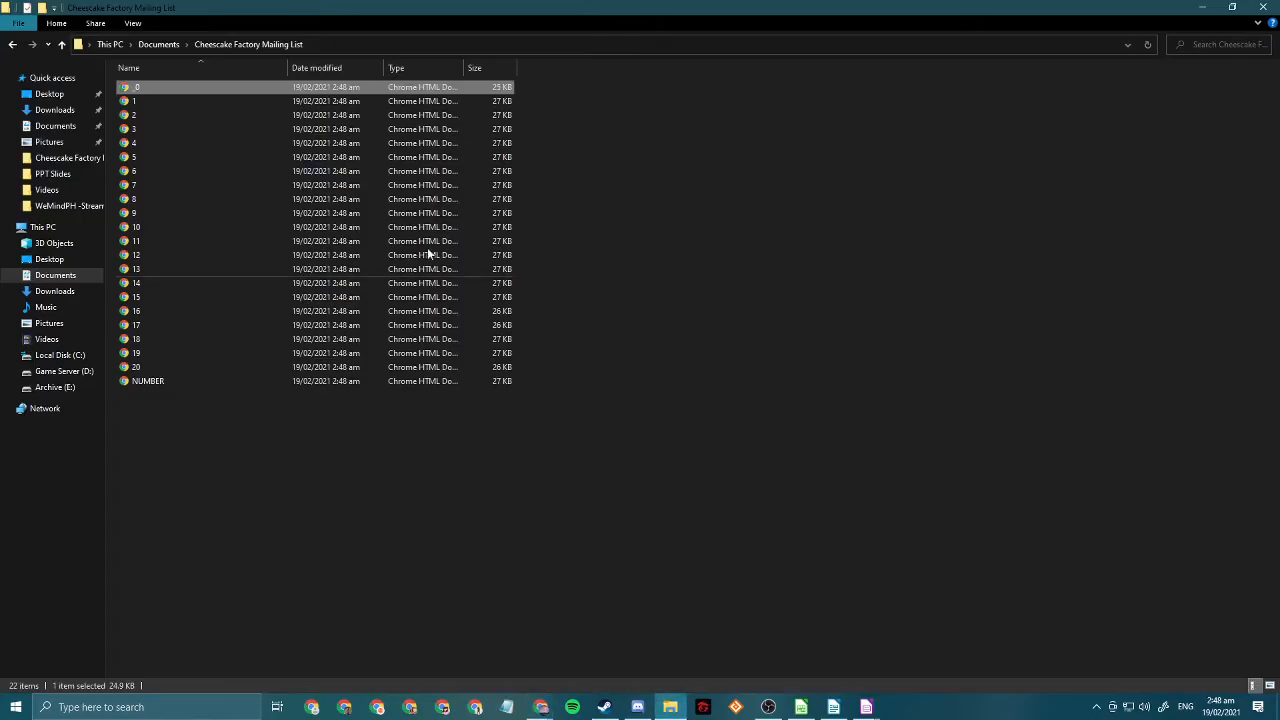
{"action": "double_click", "coordinate": [348, 101]}
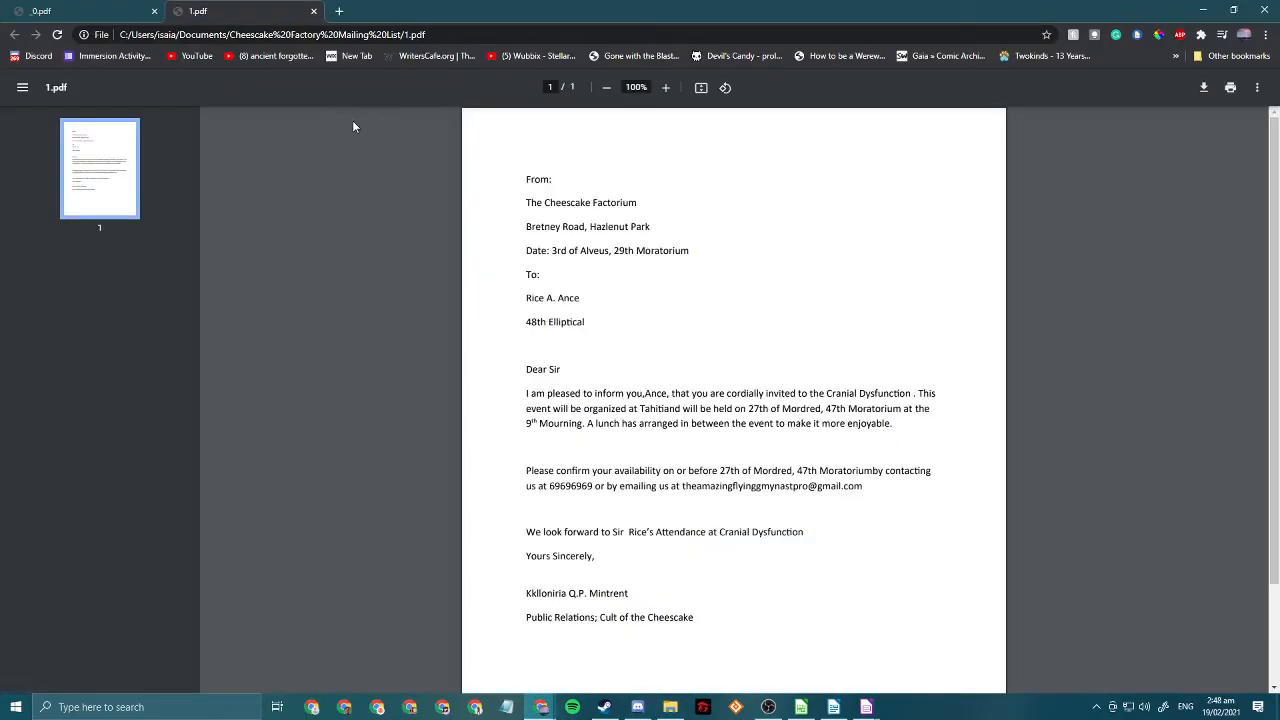
{"action": "left_click_drag", "start_coordinate": [628, 393], "coordinate": [911, 411]}
{"action": "left_click", "coordinate": [722, 441]}
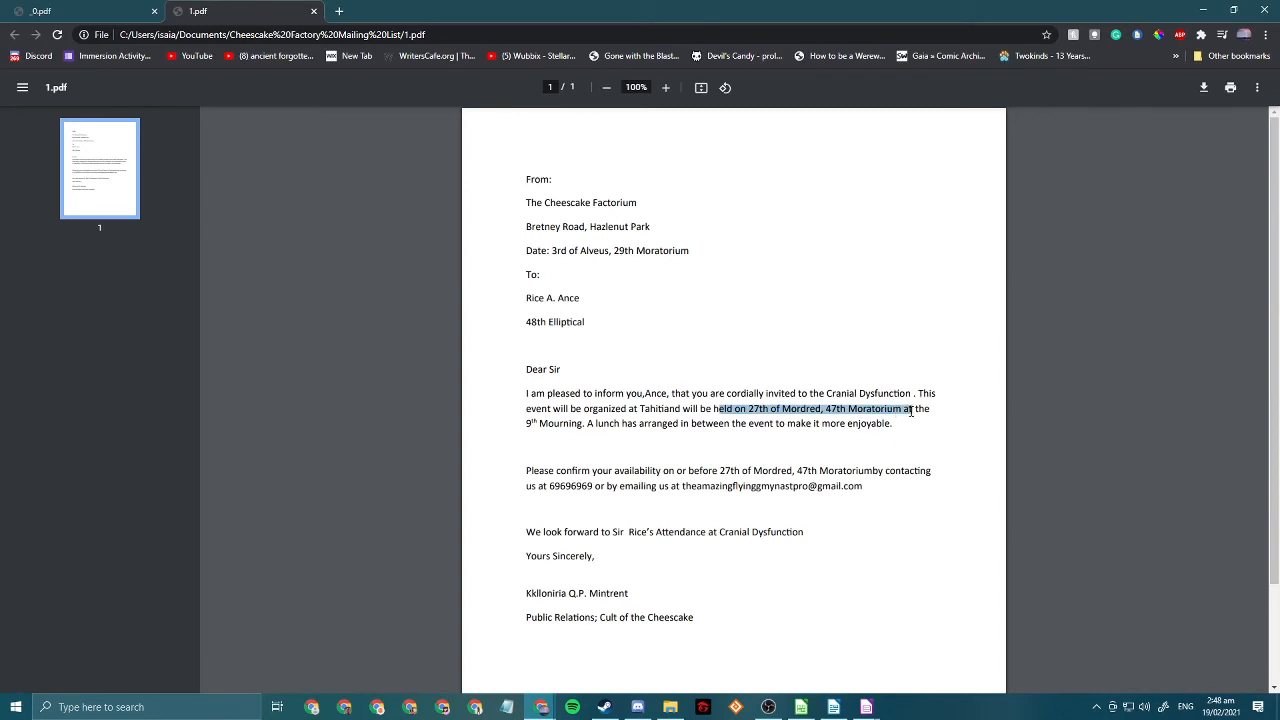
{"action": "left_click", "coordinate": [890, 424]}
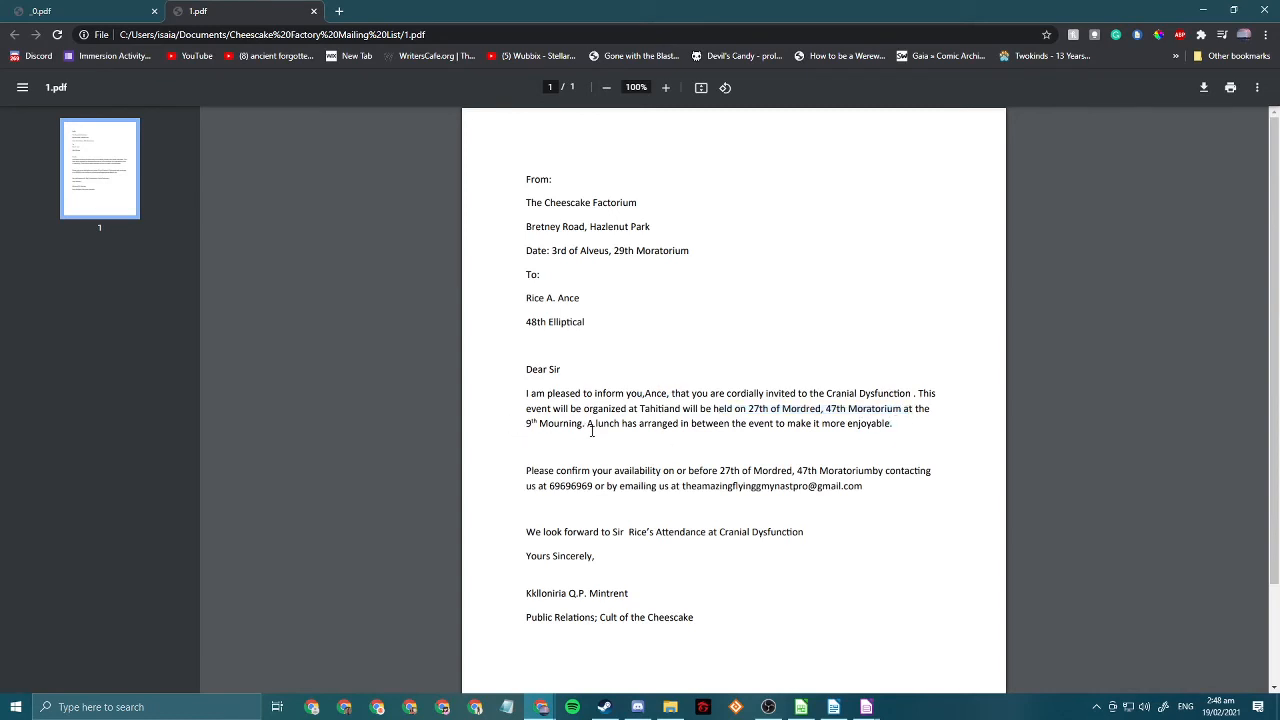
{"action": "left_click_drag", "start_coordinate": [530, 533], "coordinate": [790, 538]}
{"action": "left_click", "coordinate": [786, 541]}
{"action": "left_click_drag", "start_coordinate": [582, 298], "coordinate": [520, 298]}
{"action": "left_click", "coordinate": [524, 312]}
- Open the merged PDF named 10 and check the first name in the opening sentence and the recipient's full name
{"action": "key", "text": "alt+Tab"}
{"action": "double_click", "coordinate": [289, 221]}
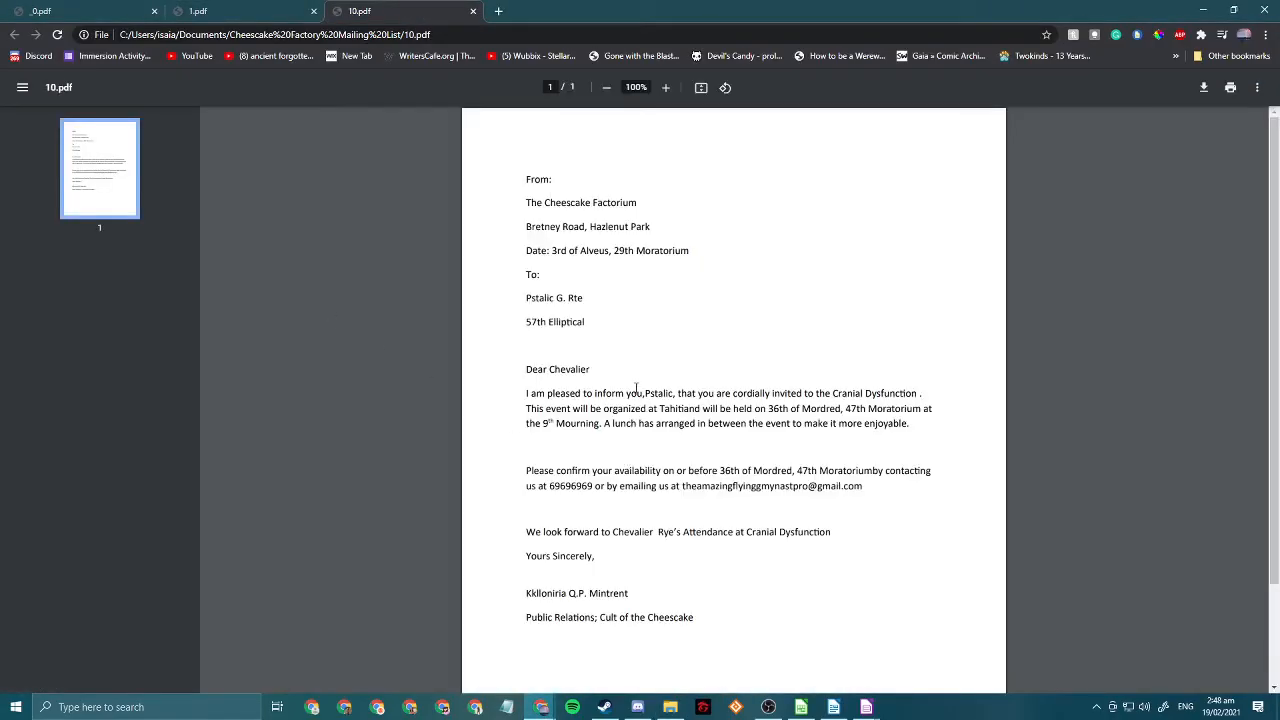
{"action": "left_click_drag", "start_coordinate": [634, 391], "coordinate": [670, 388]}
{"action": "triple_click", "coordinate": [543, 300]}
- Switch to the Calc data bank and examine the last name, first name and middle initial in row 10 of Sheet1
{"action": "key", "text": "alt+Tab"}
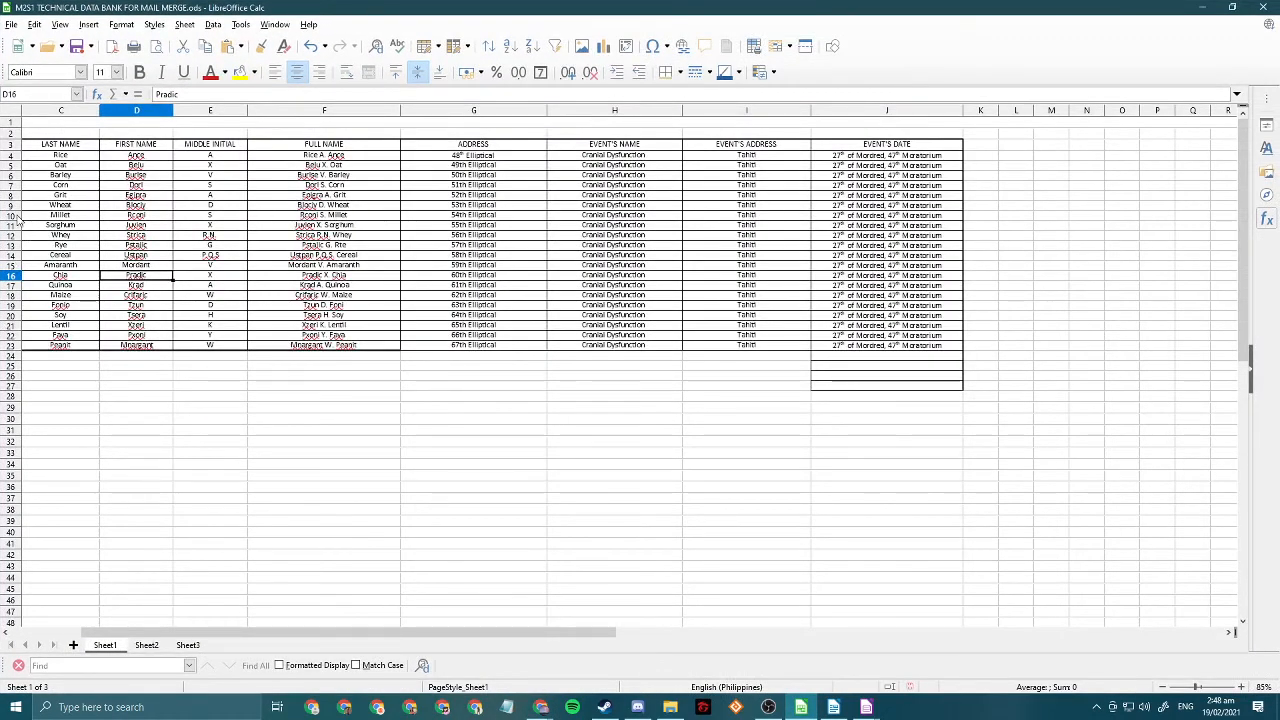
{"action": "left_click_drag", "start_coordinate": [35, 217], "coordinate": [215, 222]}
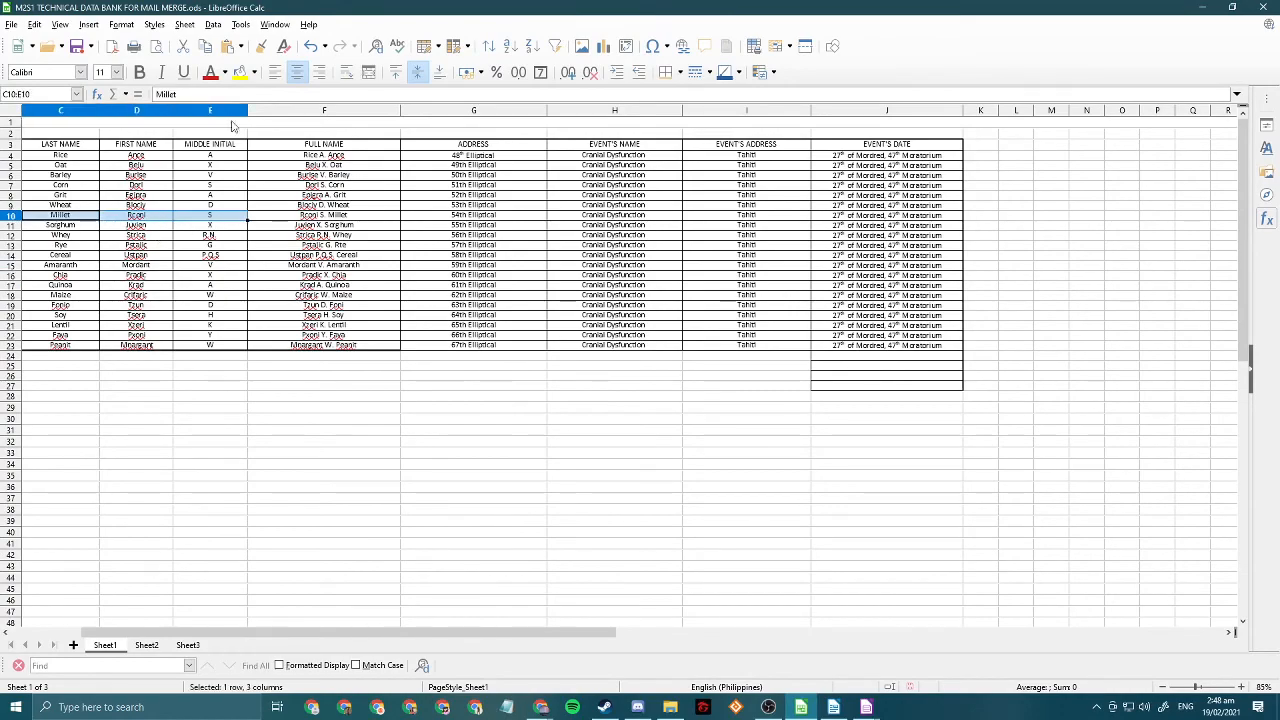
- Check the first name and middle initial columns of the Calc recipient list, then return to the merged PDF, keeping the workbook open
{"action": "left_click_drag", "start_coordinate": [374, 24], "coordinate": [434, 2]}
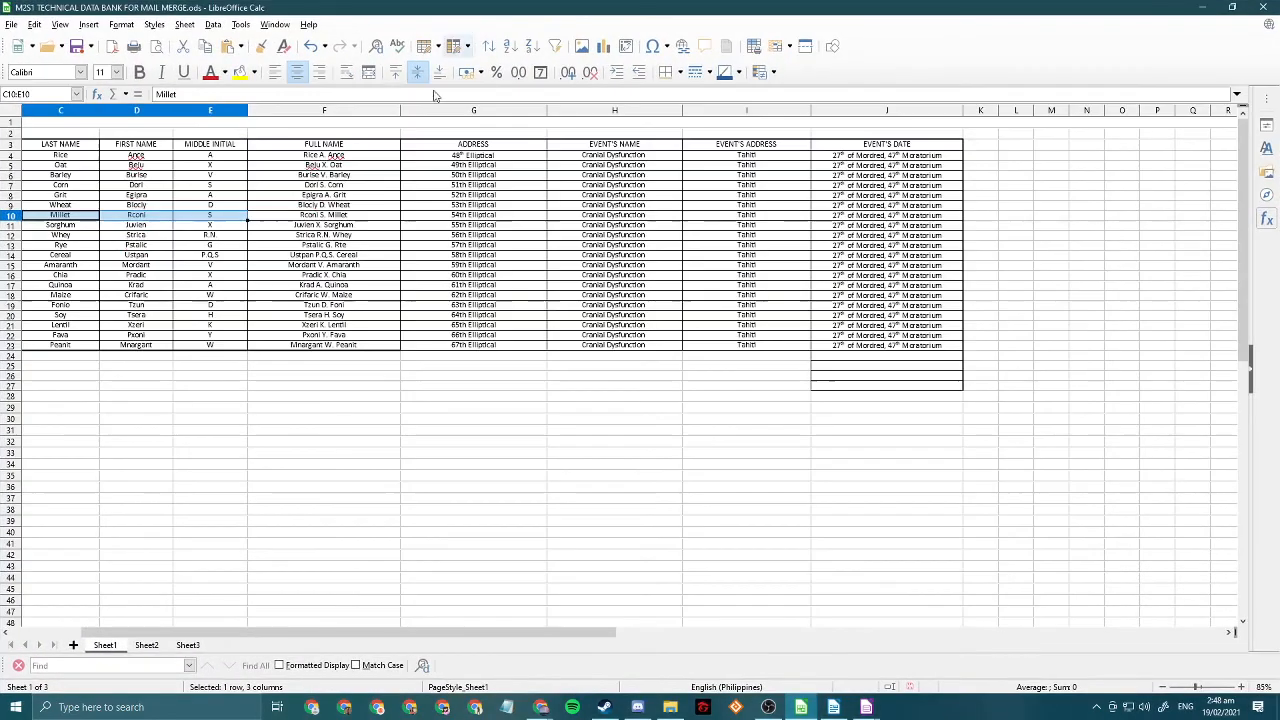
{"action": "left_click", "coordinate": [150, 316]}
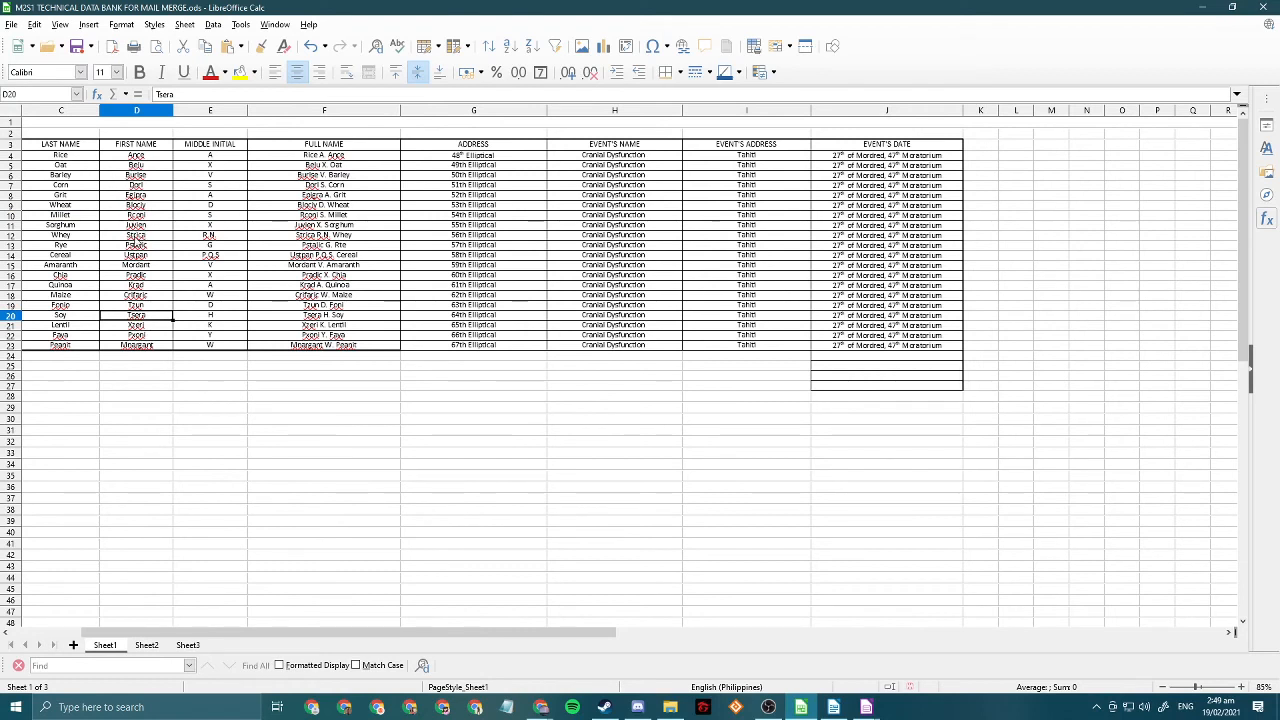
{"action": "left_click", "coordinate": [193, 369]}
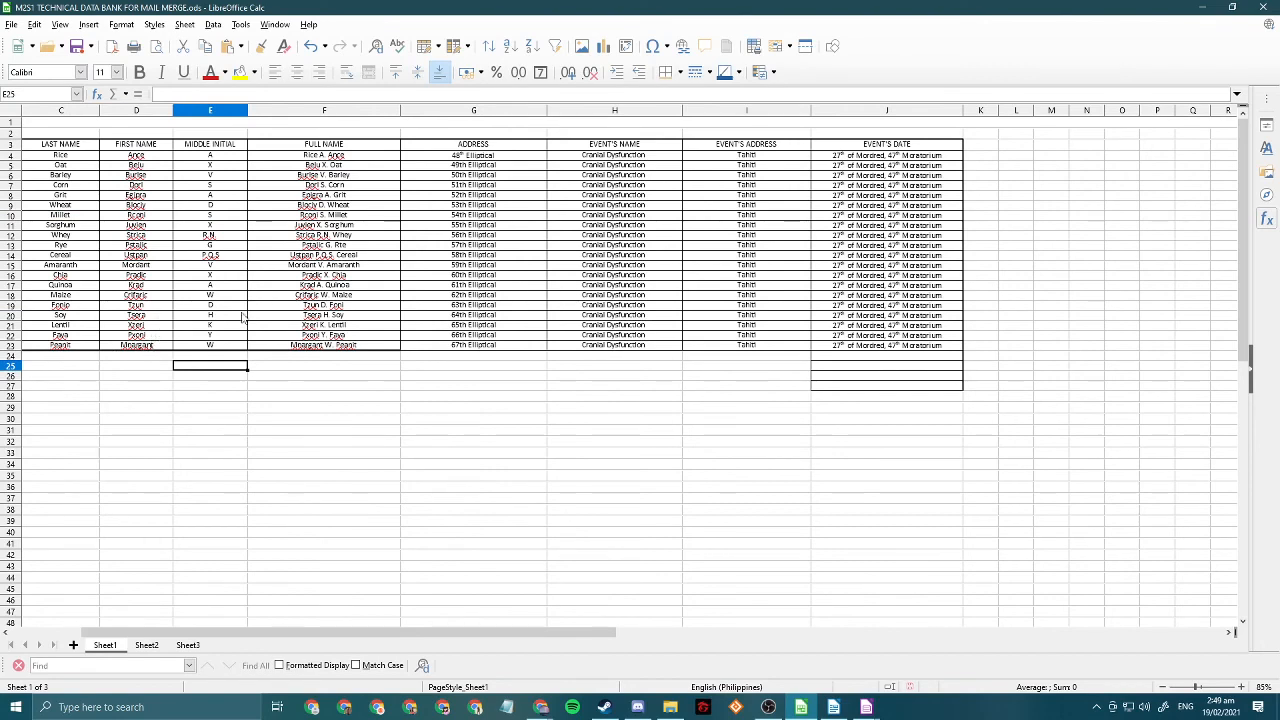
{"action": "left_click", "coordinate": [1258, 8]}
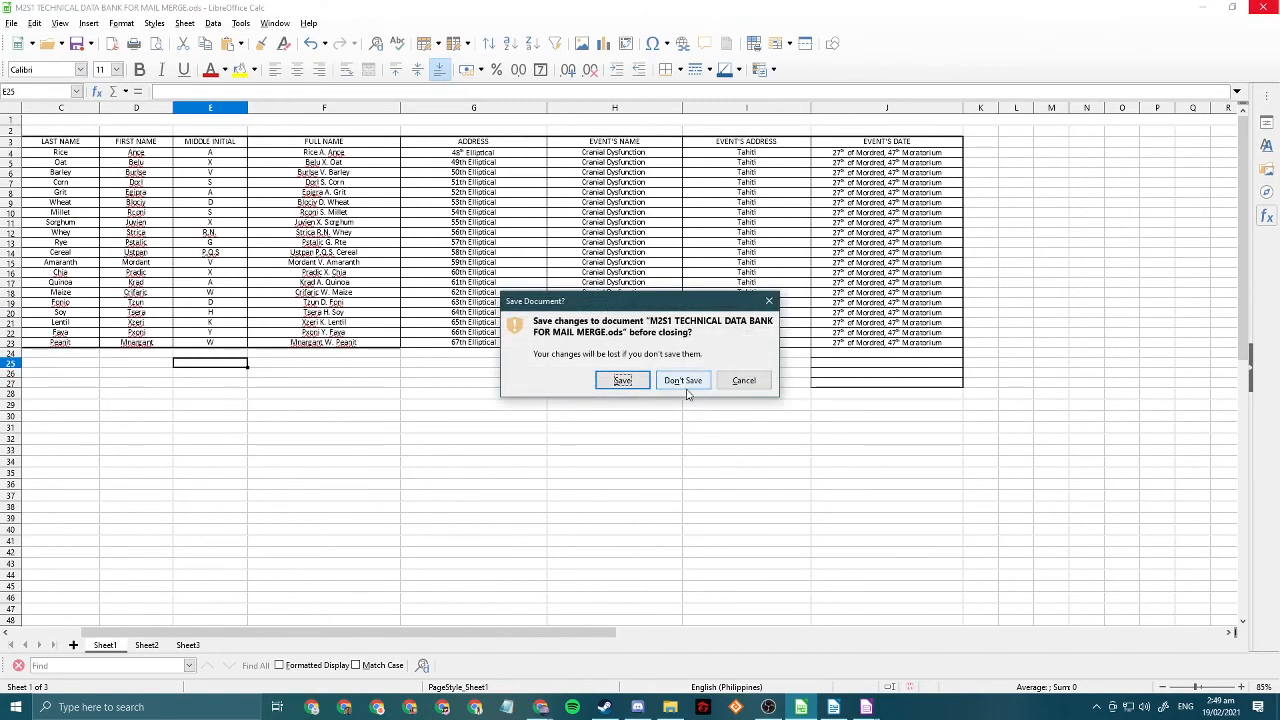
{"action": "left_click", "coordinate": [744, 380]}
{"action": "left_click", "coordinate": [1203, 7]}
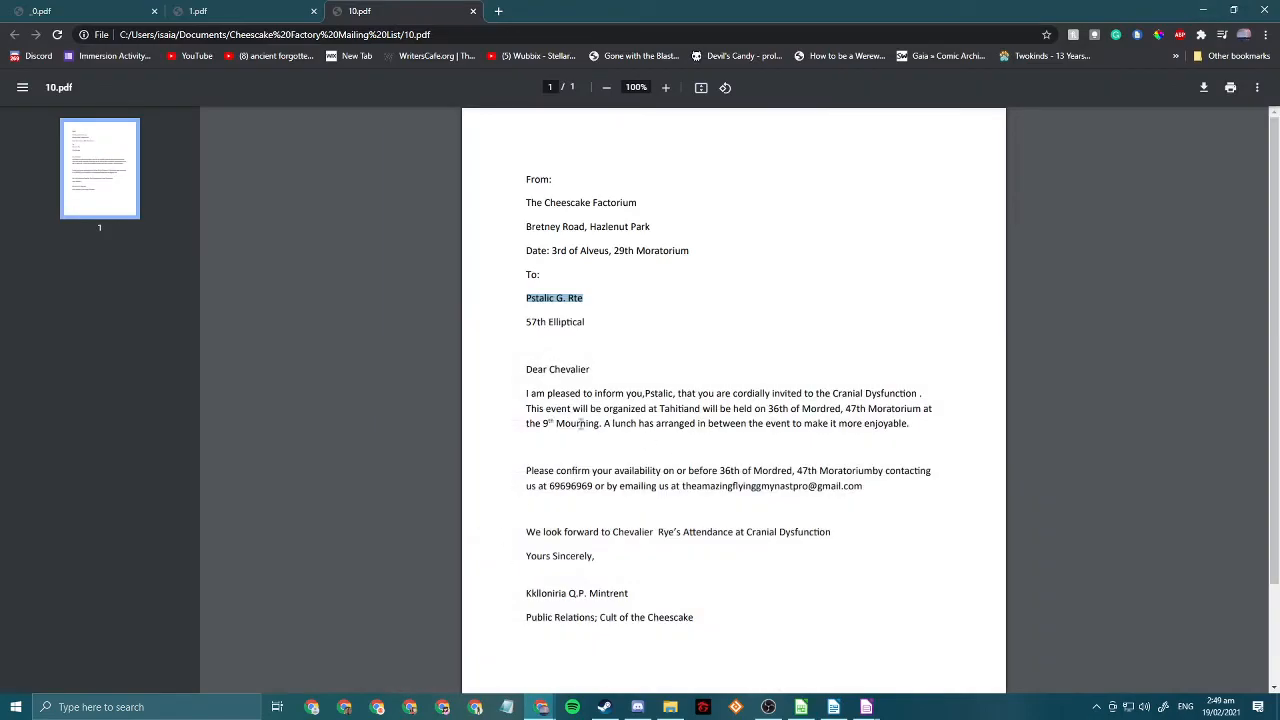
- Open the merged PDF named 16 from the mailing list folder and examine the first name in its opening sentence
{"action": "left_click", "coordinate": [670, 707]}
{"action": "double_click", "coordinate": [285, 313]}
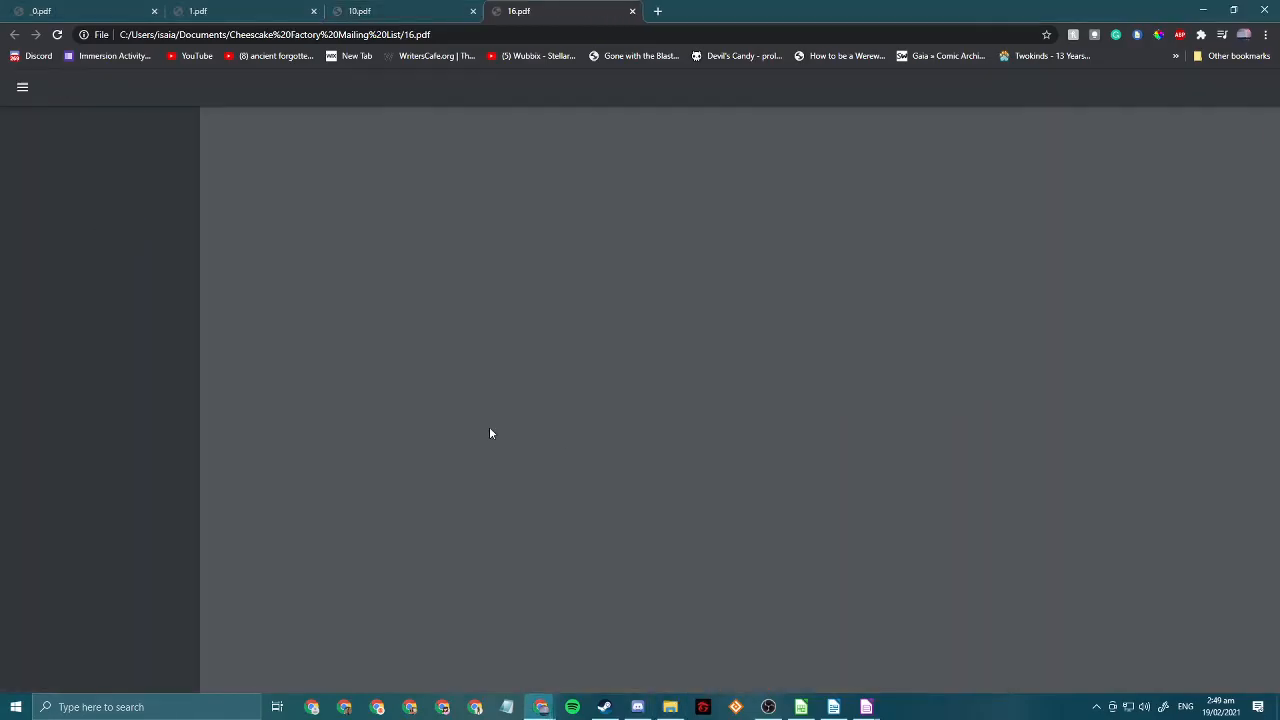
{"action": "left_click_drag", "start_coordinate": [627, 394], "coordinate": [690, 394]}
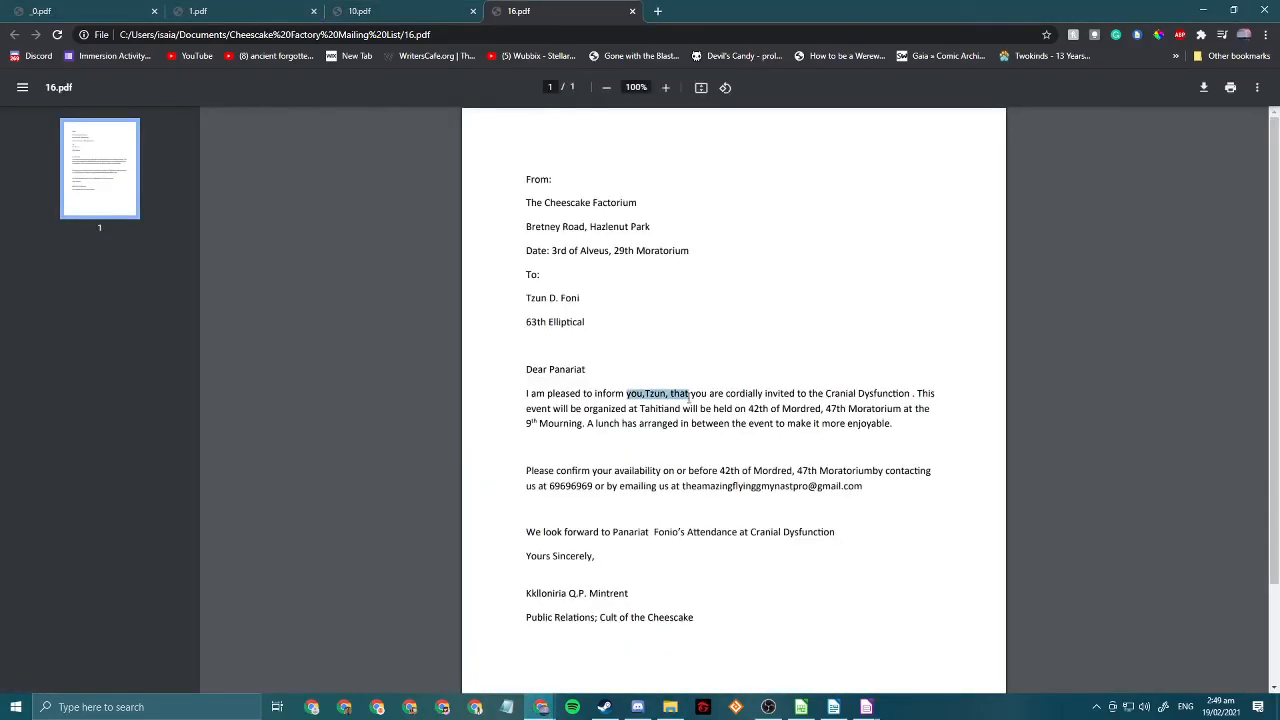
{"action": "left_click", "coordinate": [688, 396]}
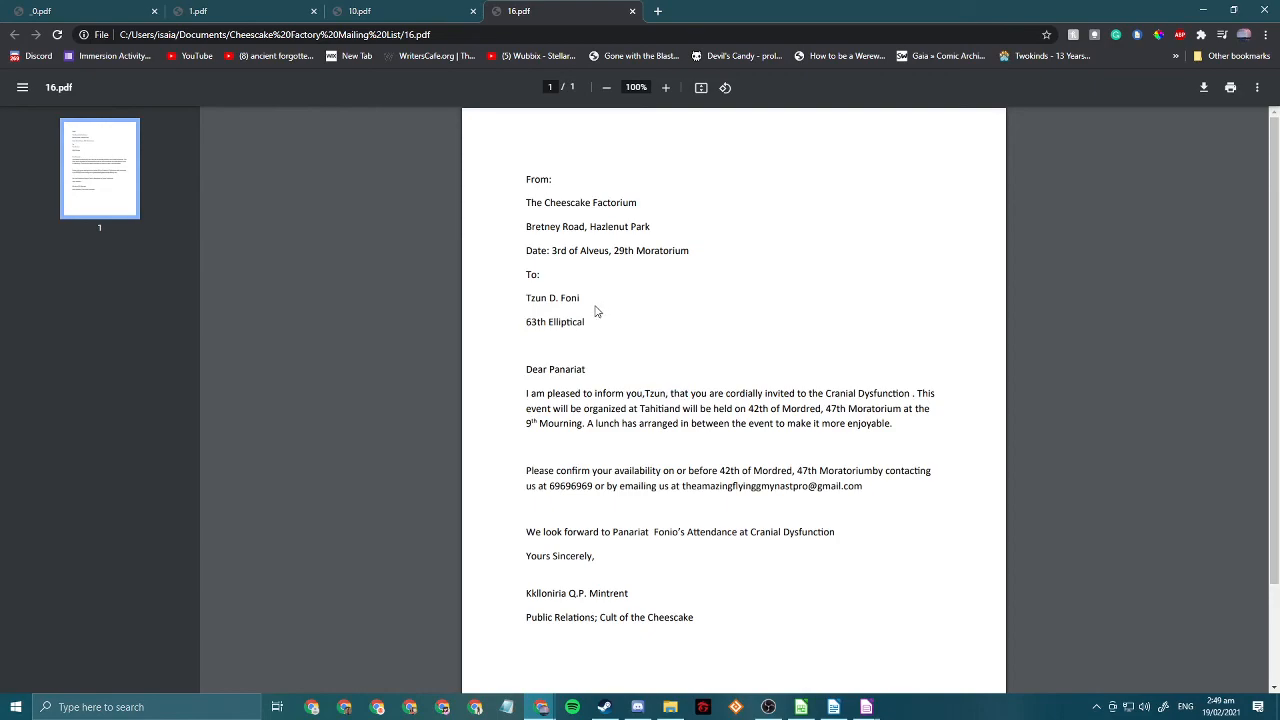